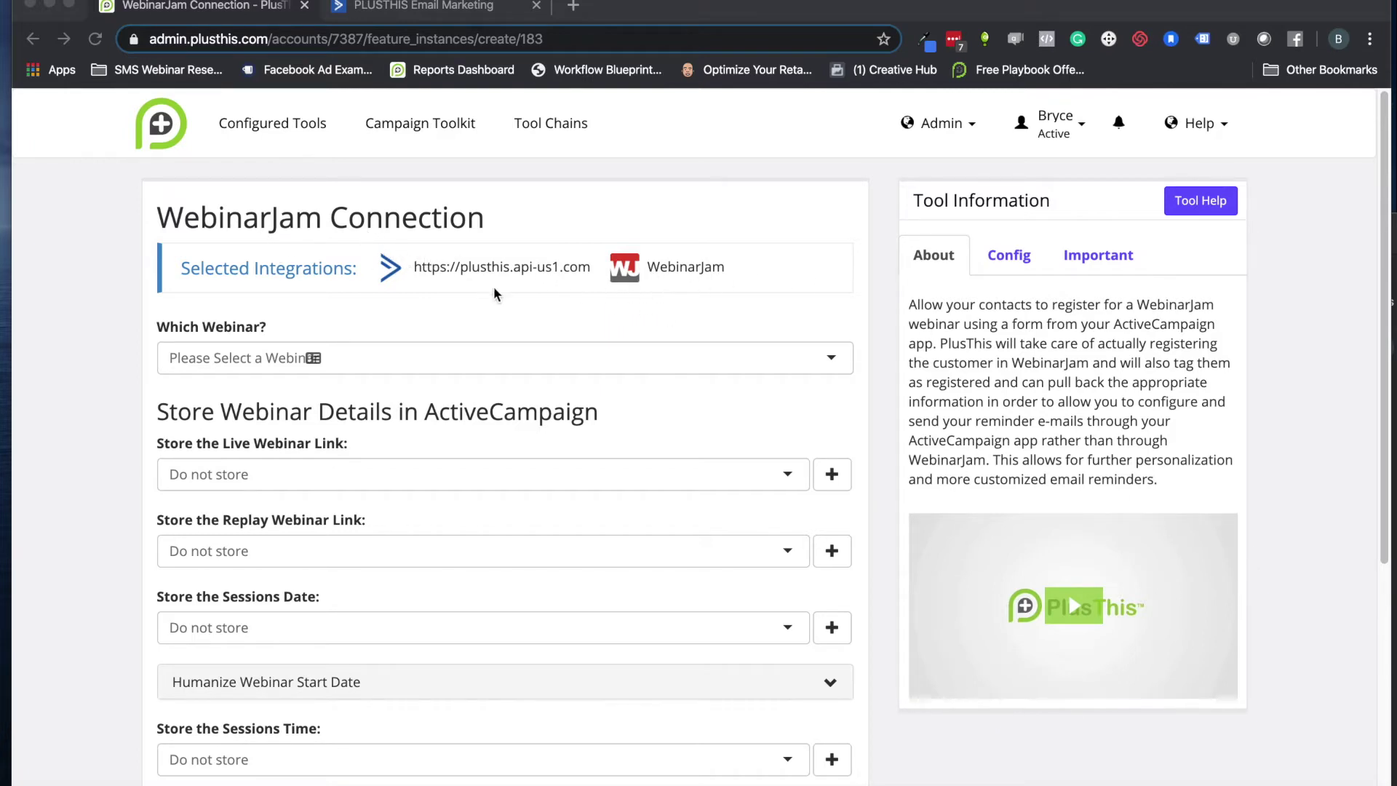
- Switch to the browser tab showing the ActiveCampaign WebinarJam automation
click(364, 10)
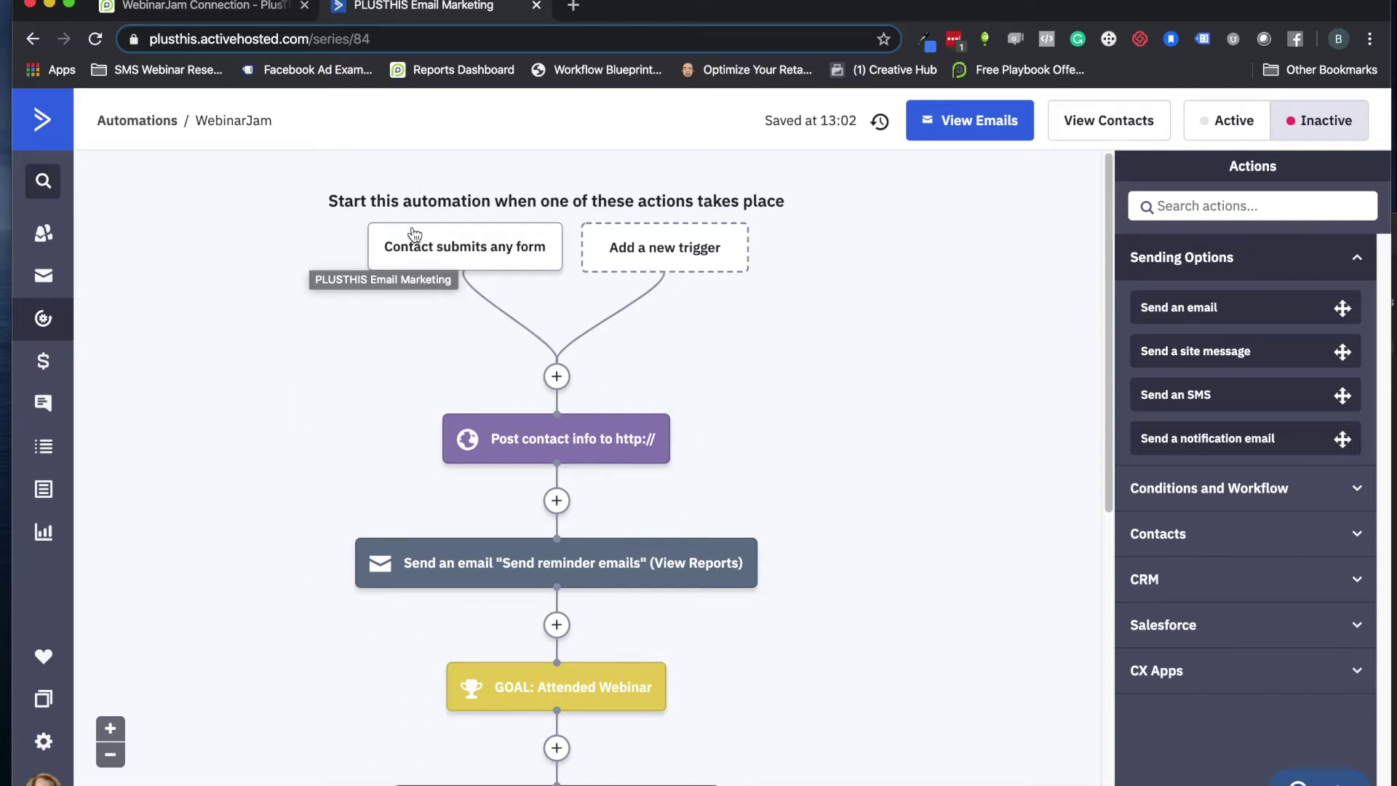
mouse_move(485, 569)
click(220, 8)
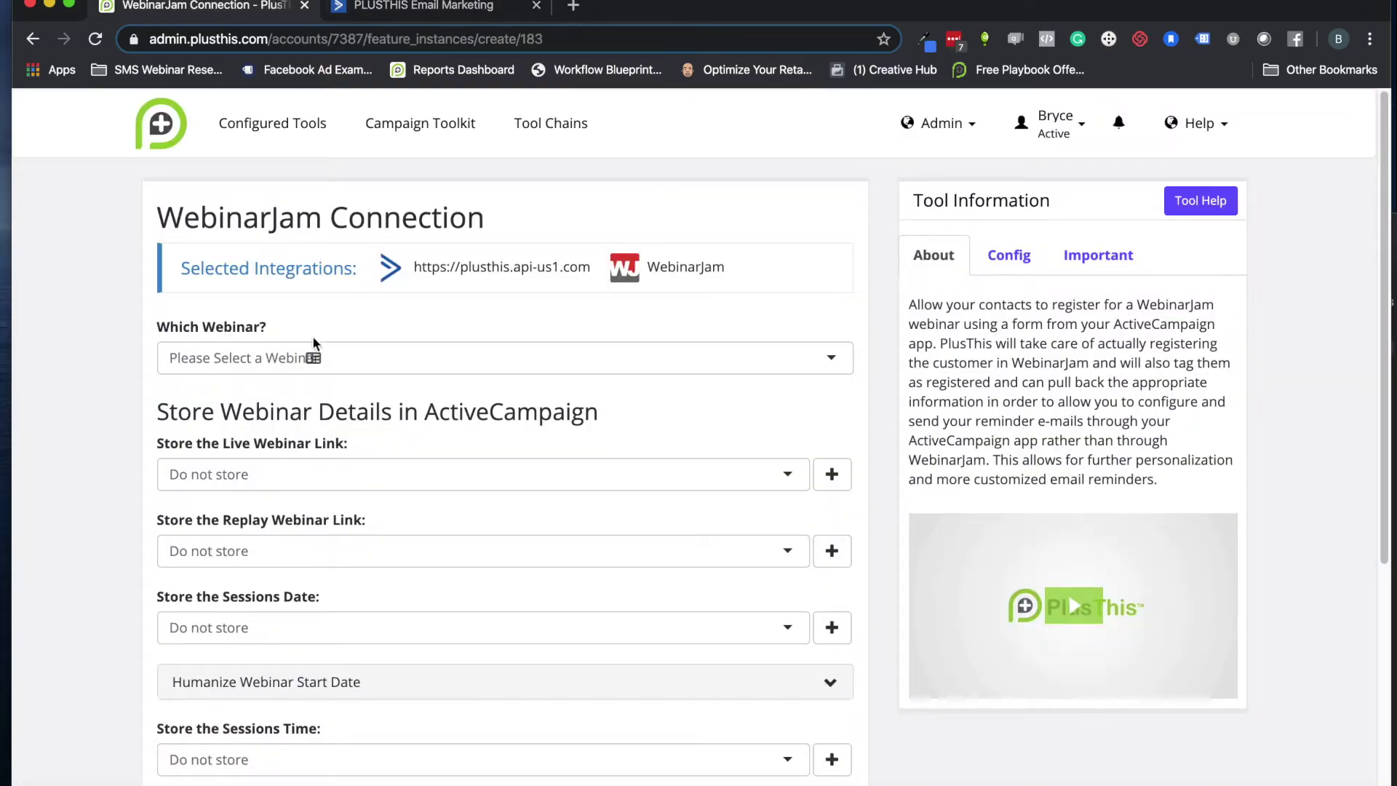
scroll(267, 528, down, 4)
scroll(371, 362, up, 4)
click(388, 9)
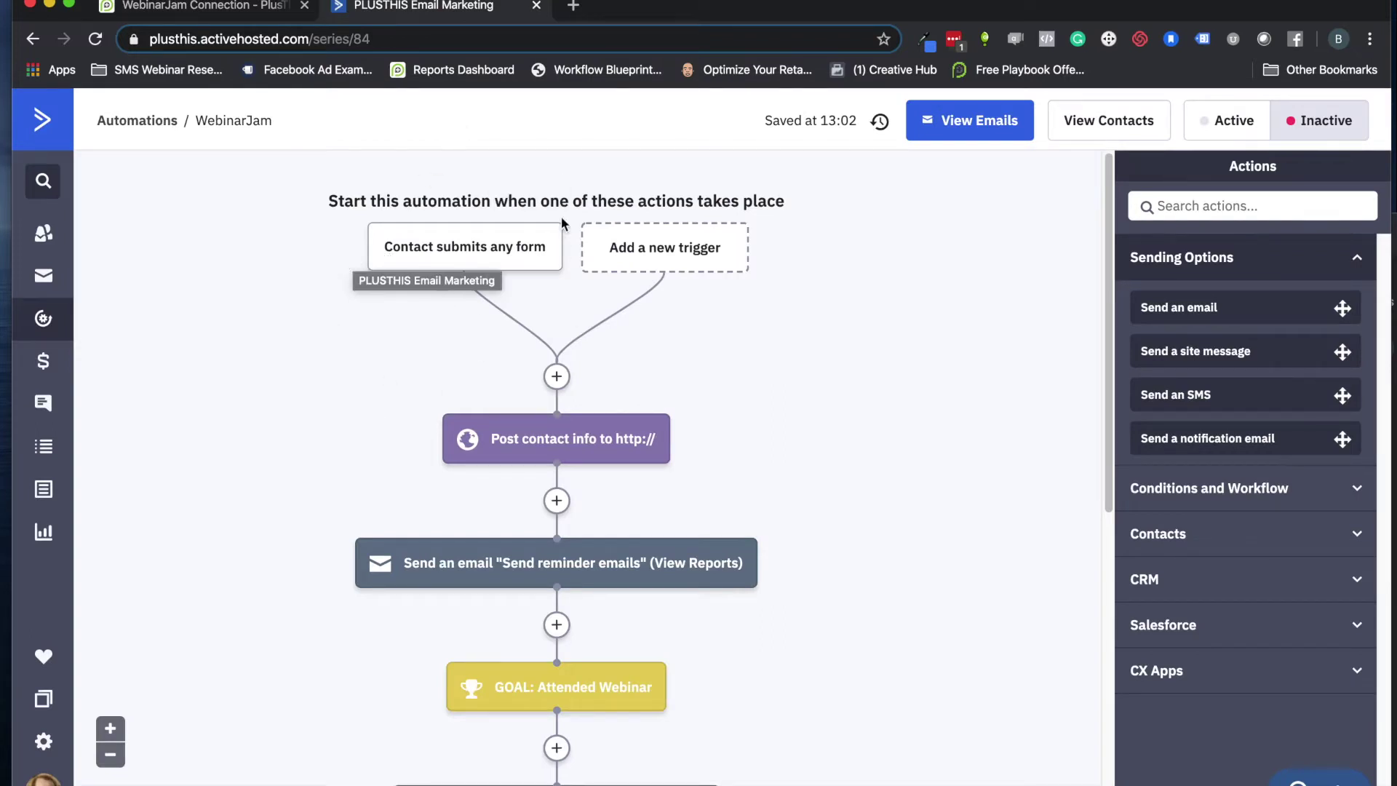
mouse_move(452, 245)
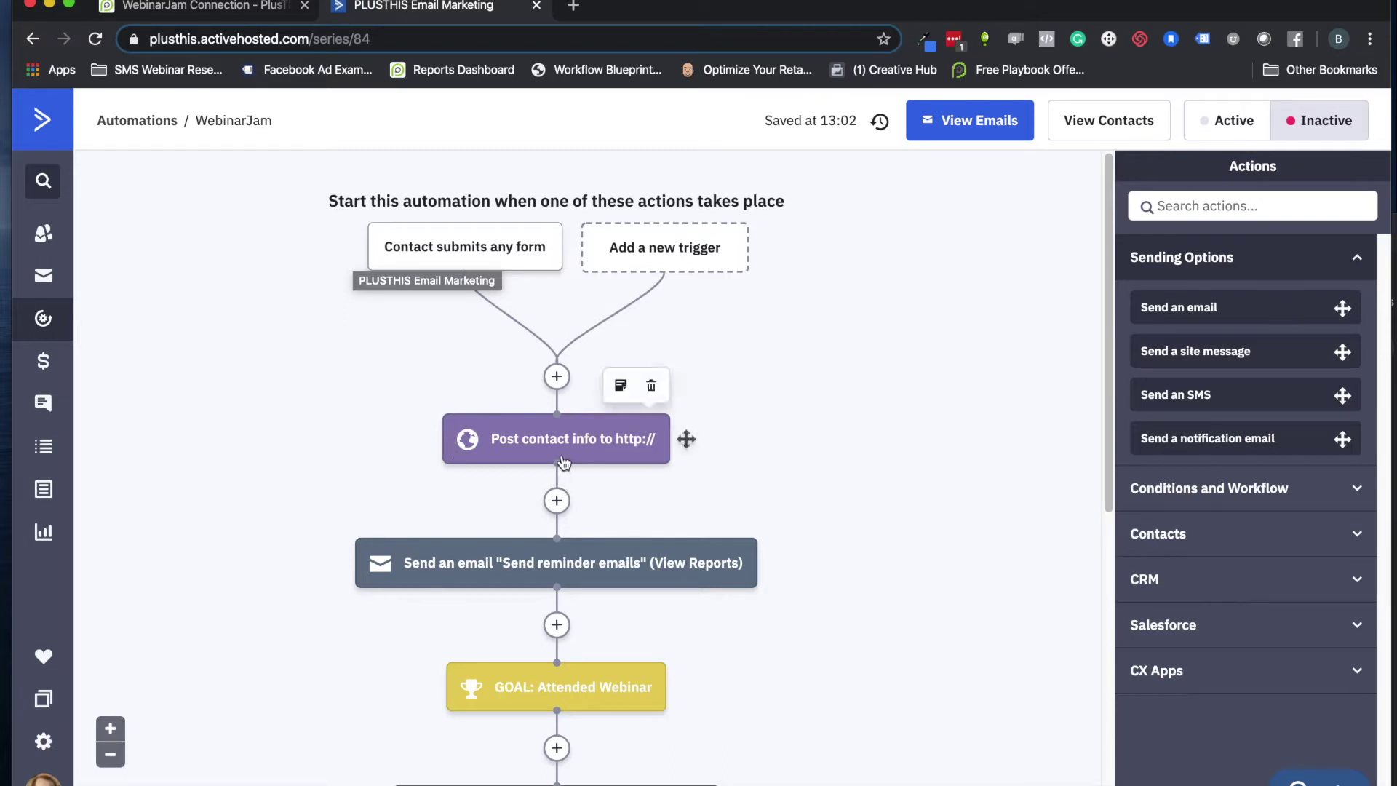
click(556, 376)
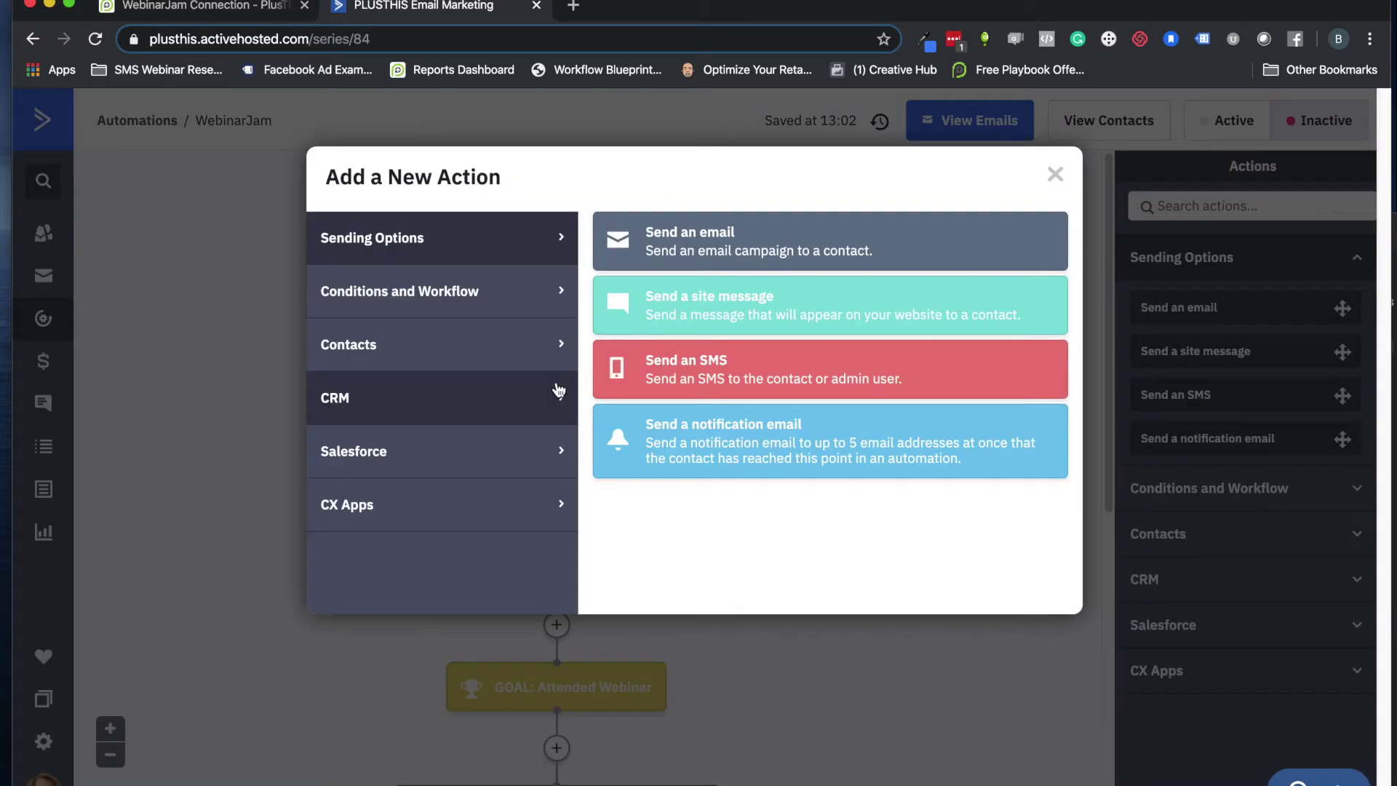
click(426, 300)
click(663, 760)
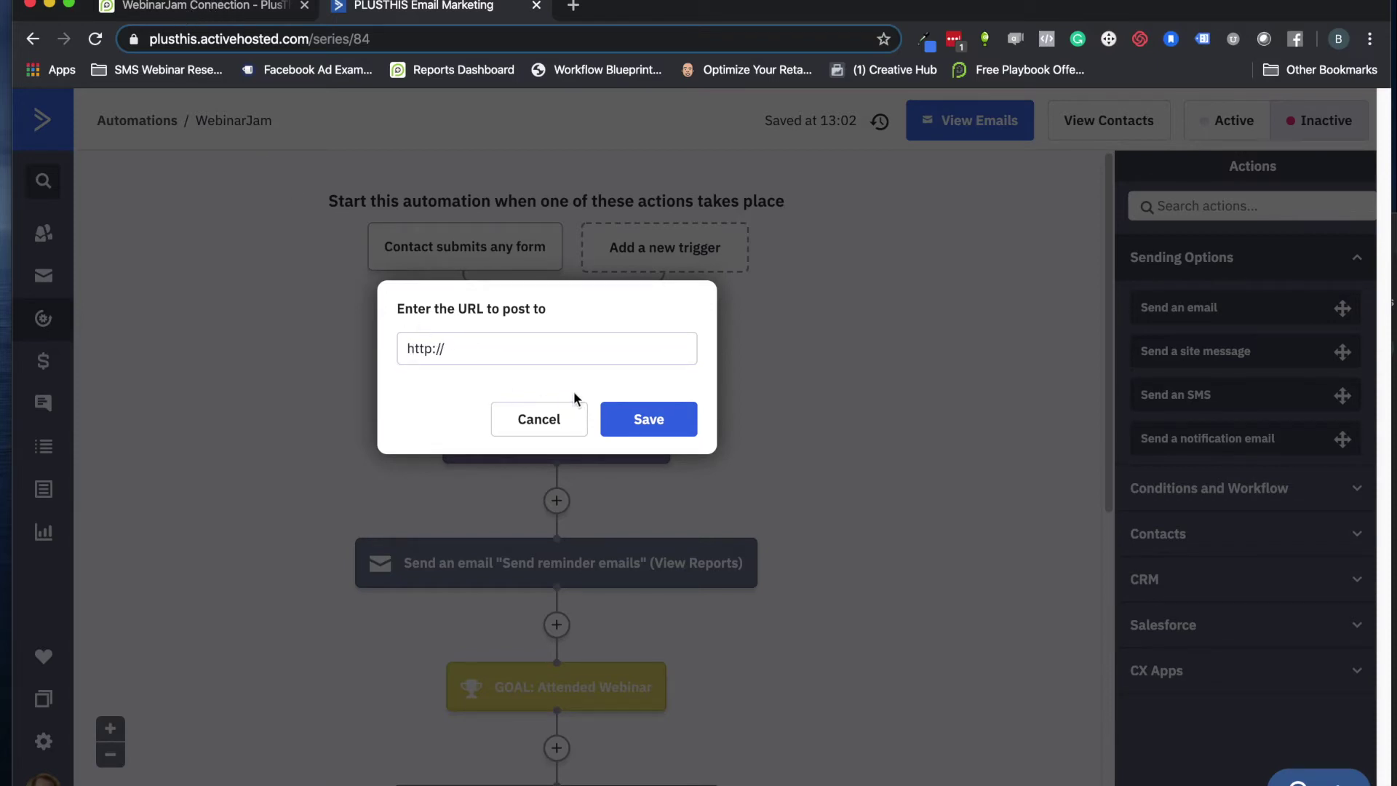
click(539, 421)
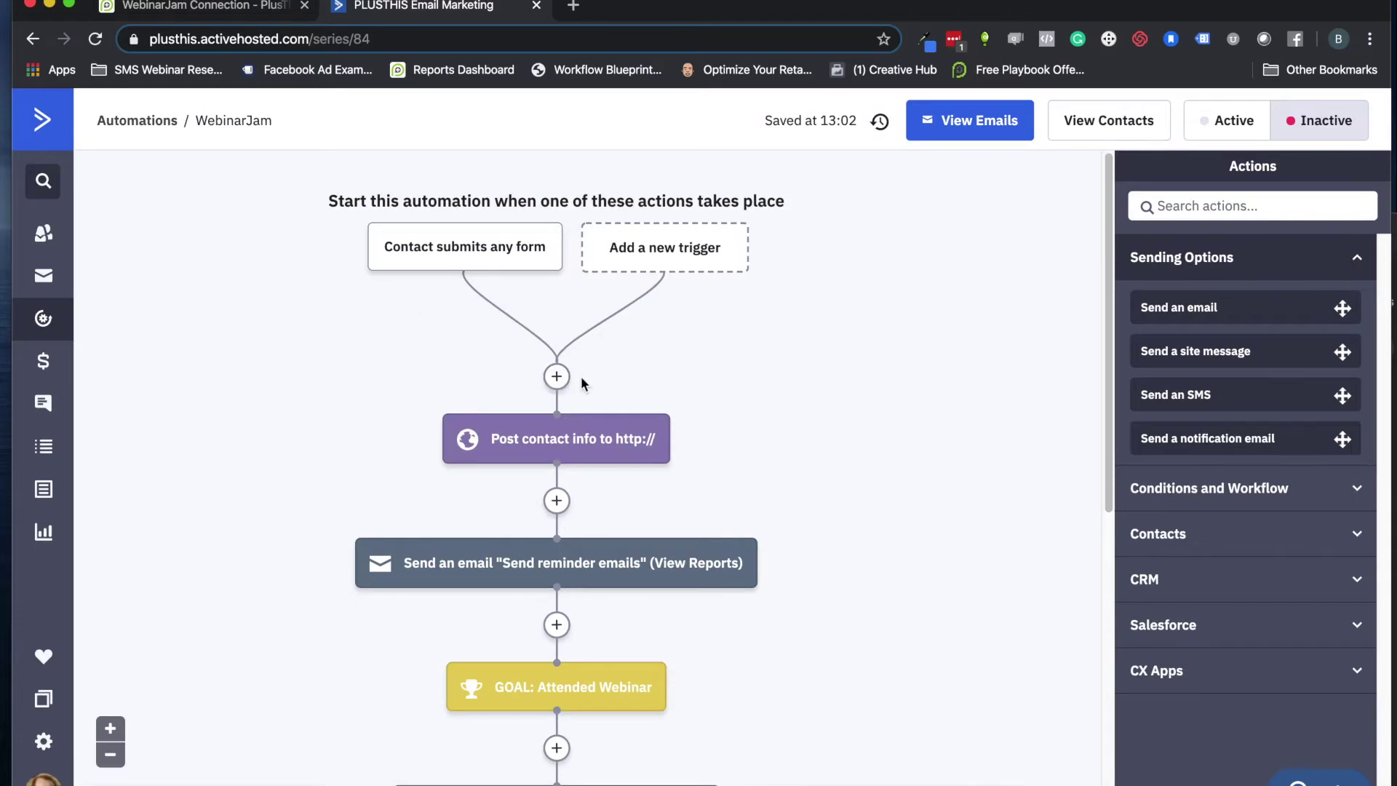
scroll(574, 371, down, 3)
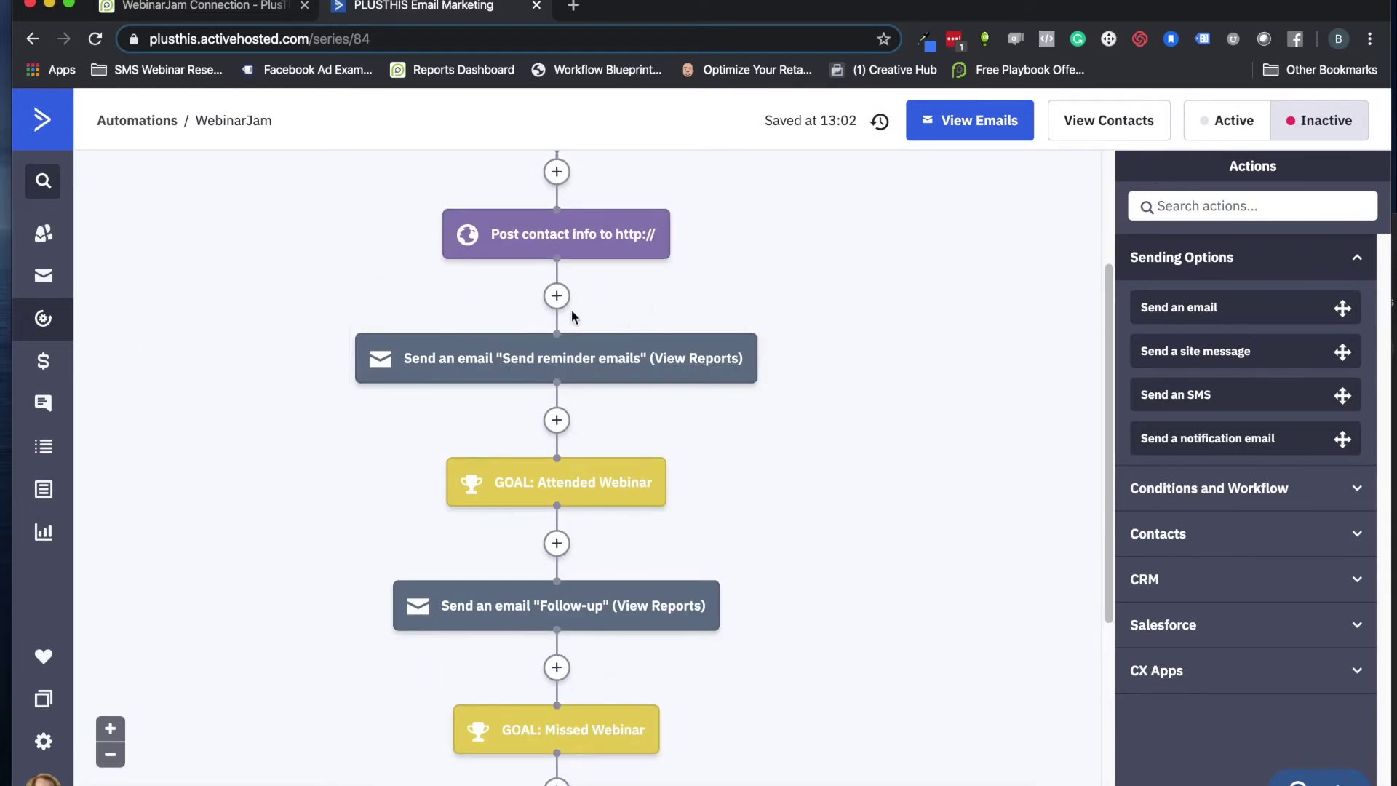
mouse_move(578, 362)
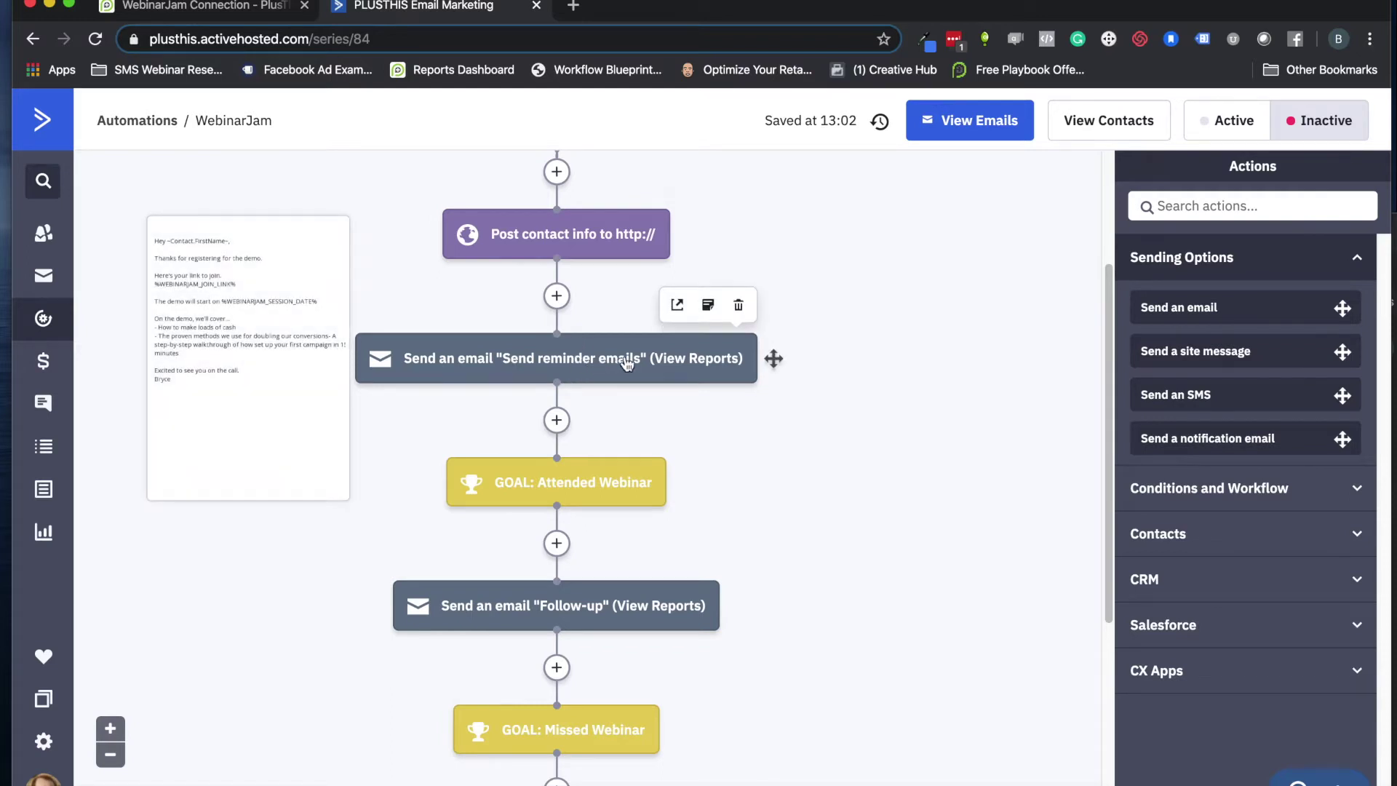
click(677, 304)
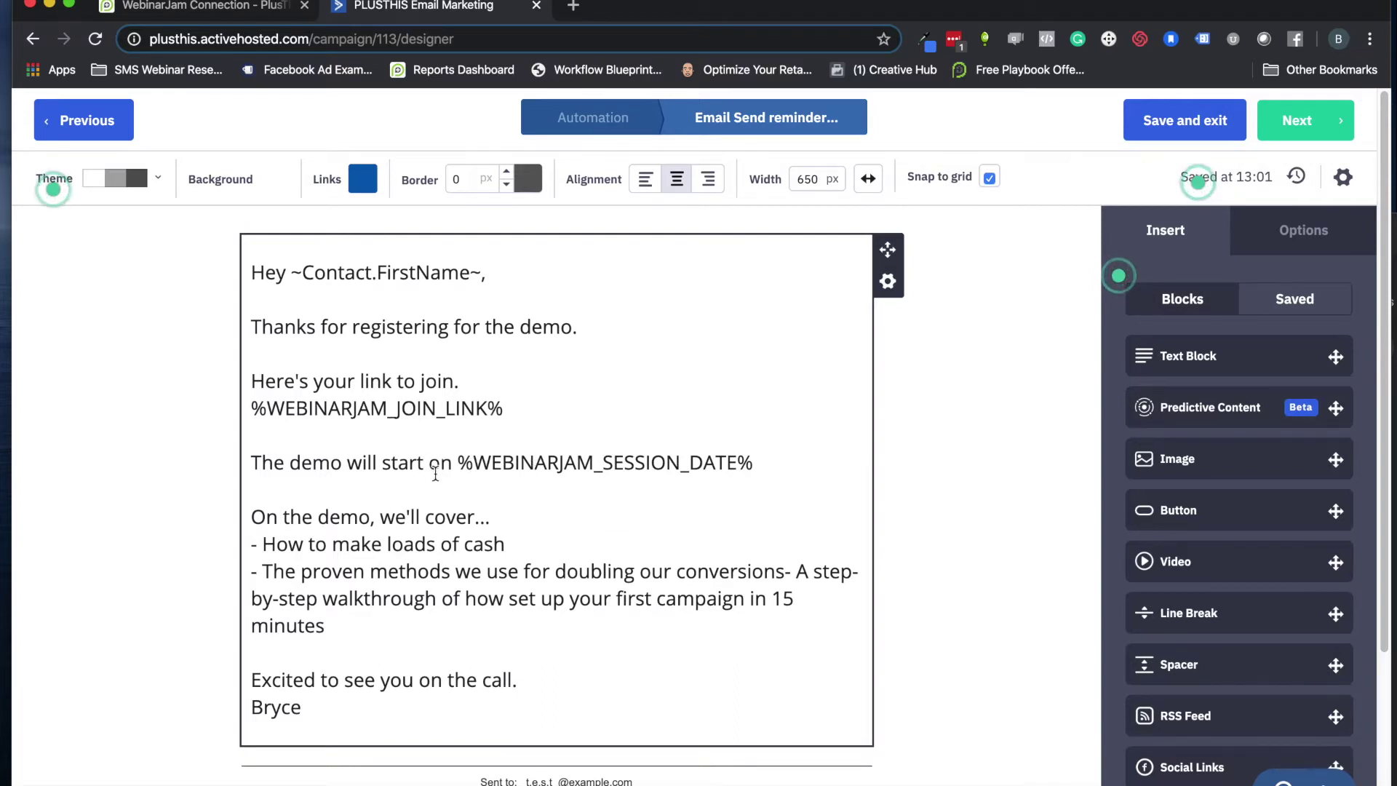
click(112, 126)
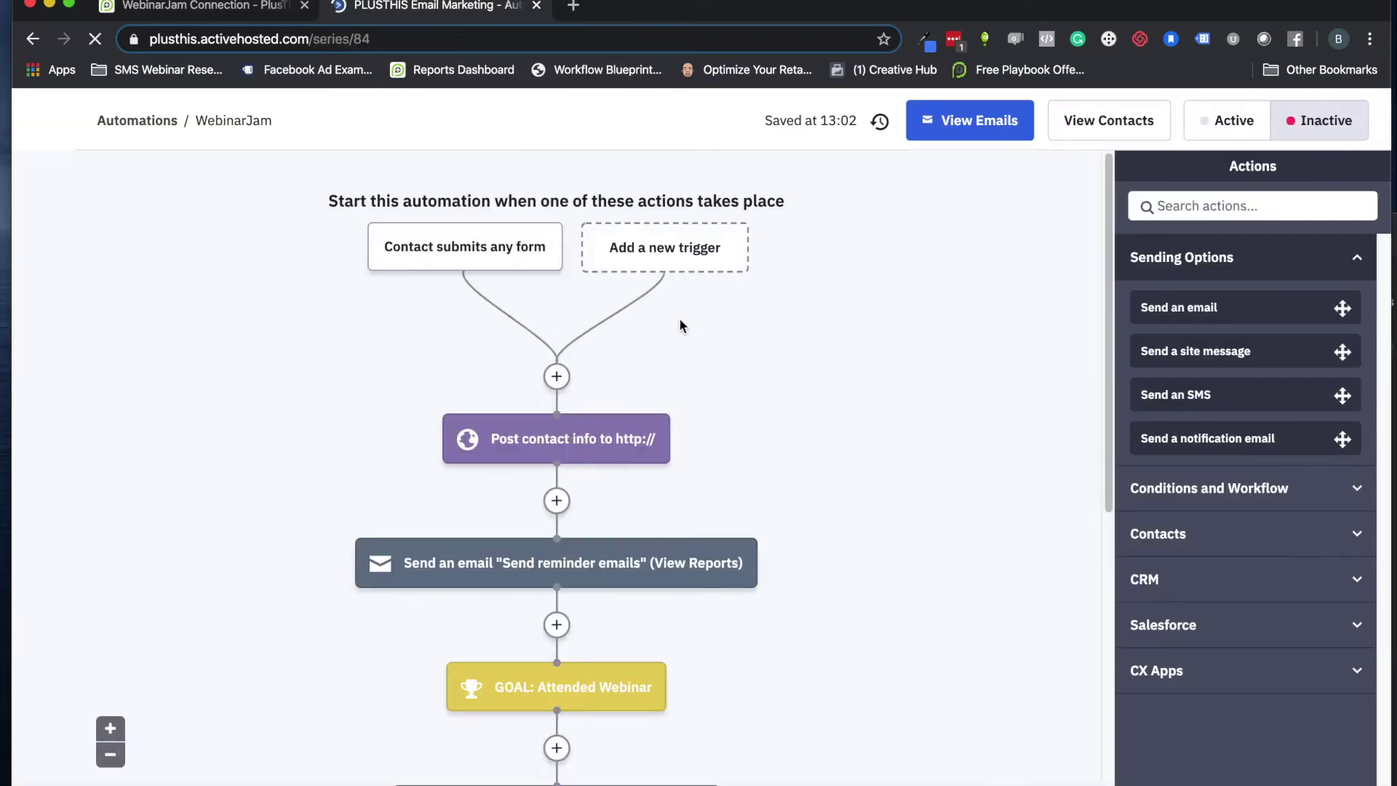
scroll(757, 445, down, 3)
scroll(784, 442, down, 3)
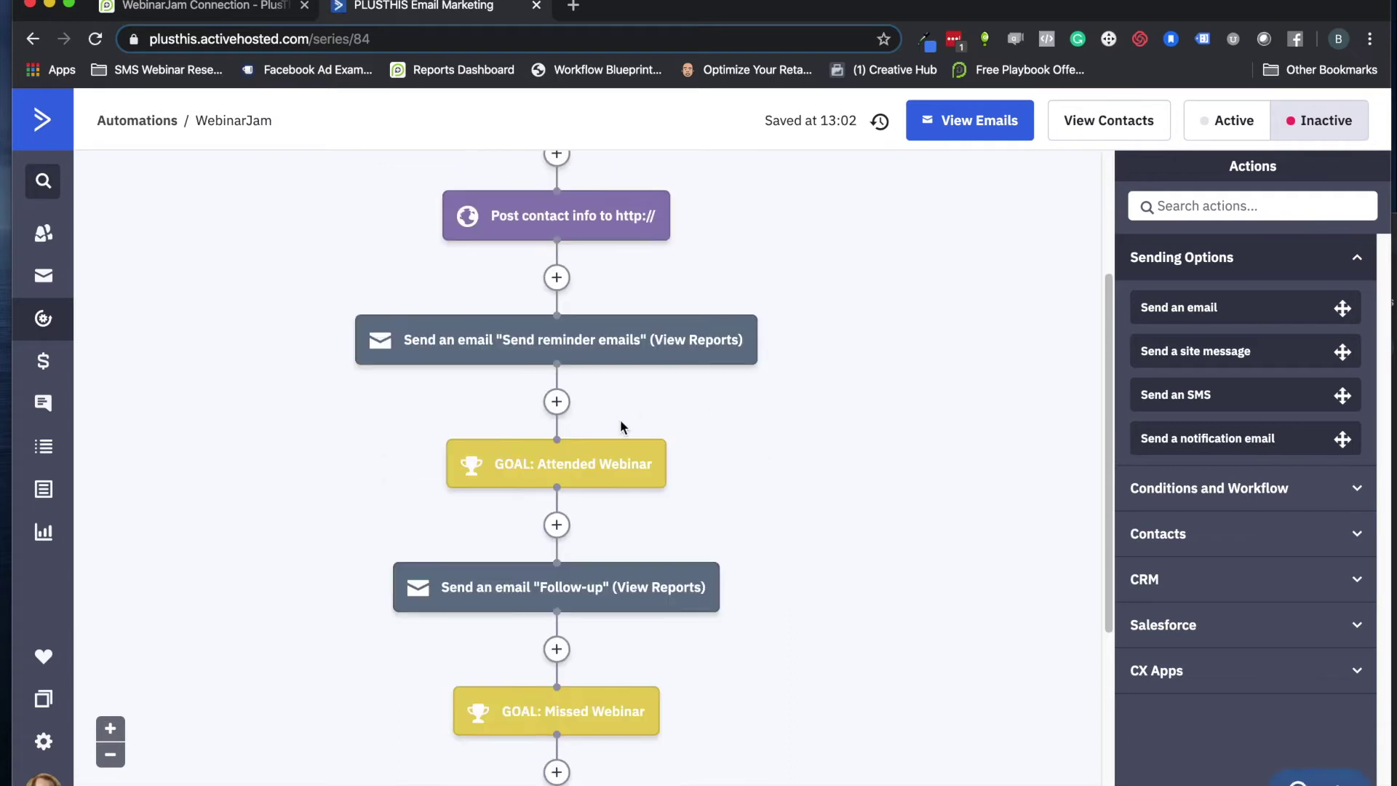
mouse_move(488, 445)
mouse_move(545, 462)
scroll(459, 543, up, 3)
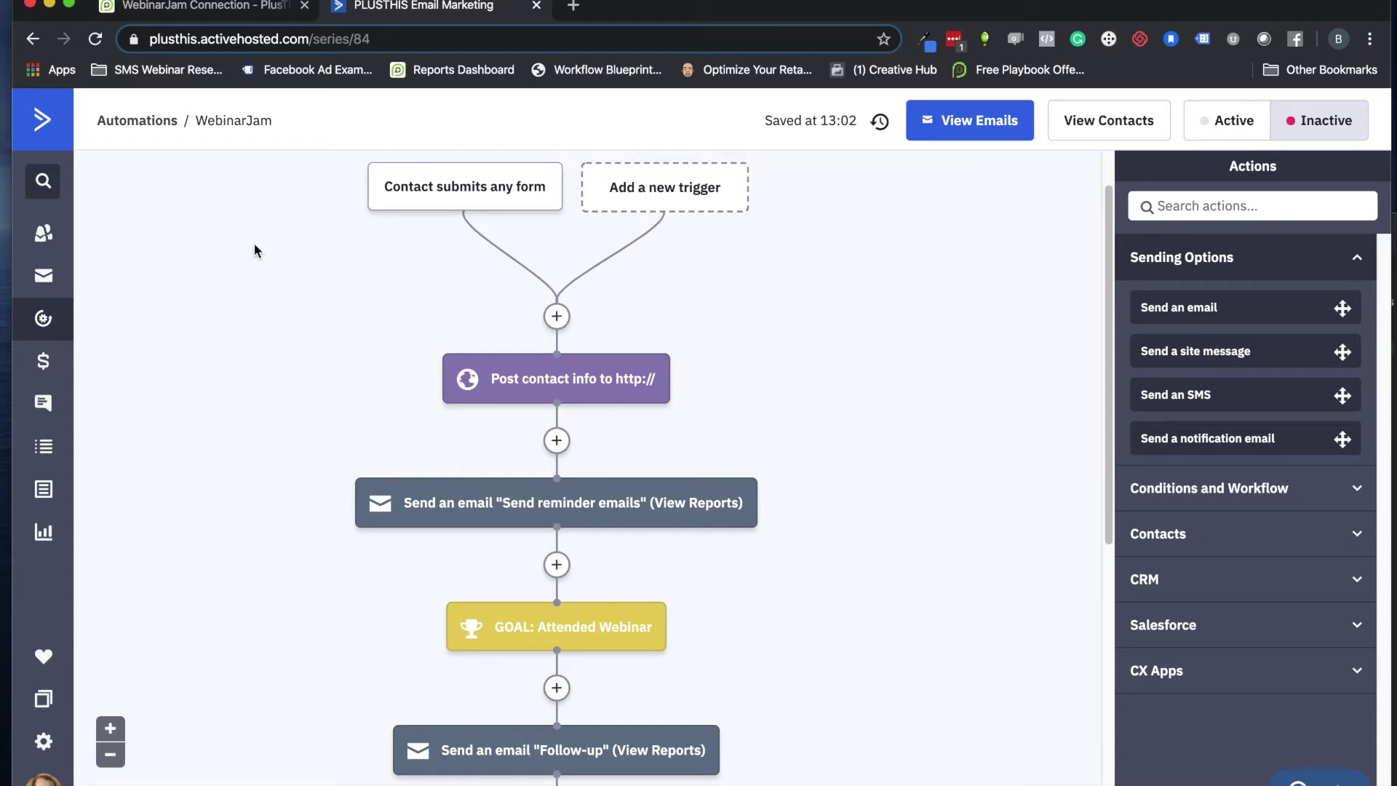
click(227, 6)
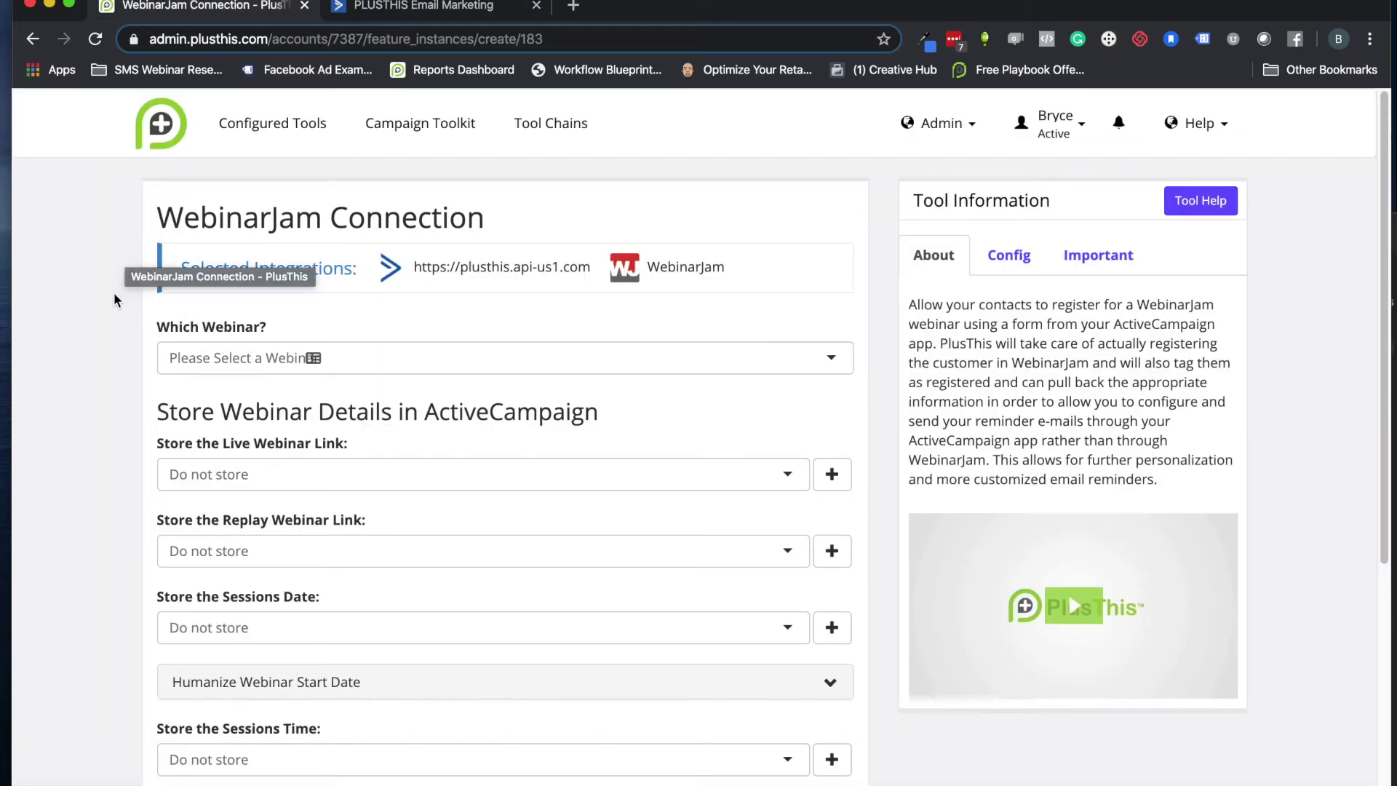
- Select the WebinarJam Tutorial webinar and its March 1, 2020, 1:00 pm PST session
click(221, 357)
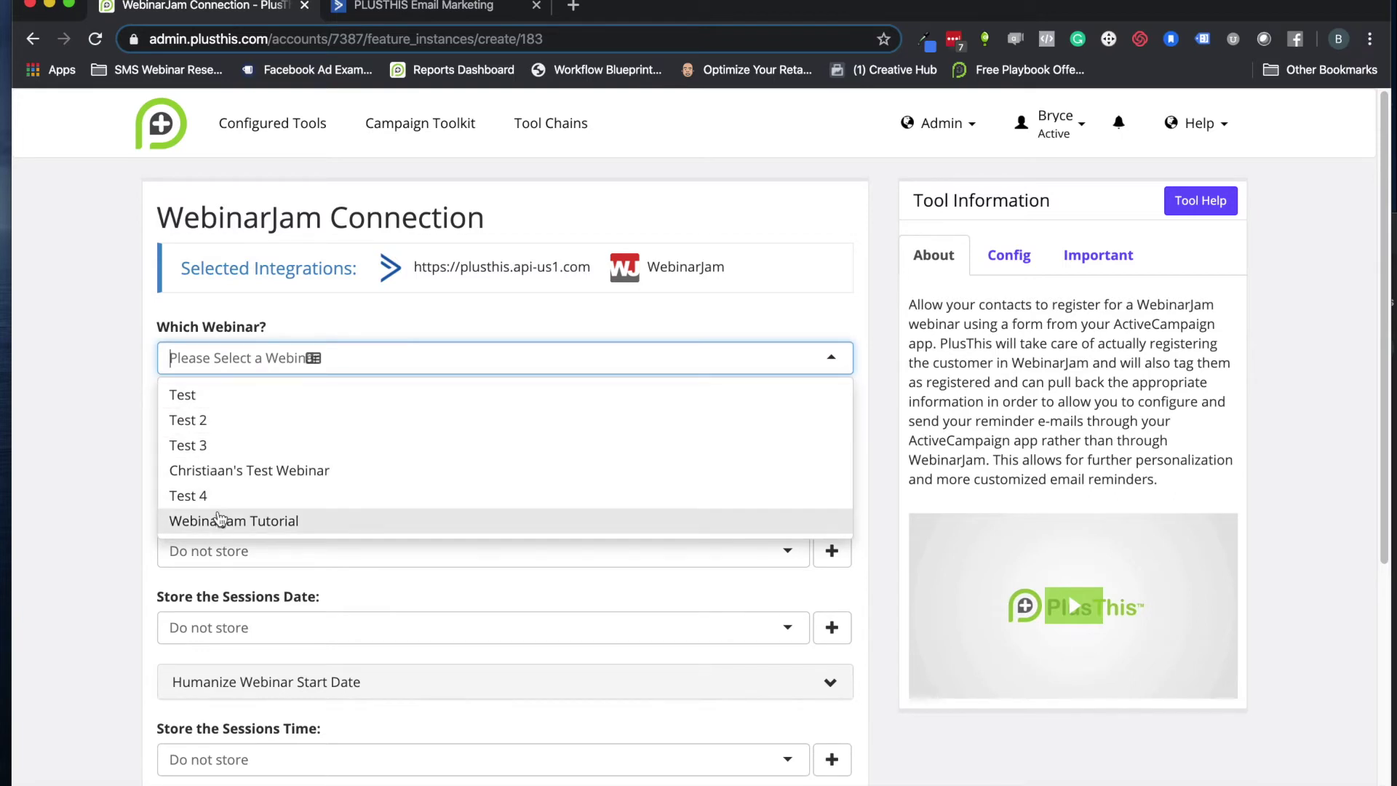
click(227, 520)
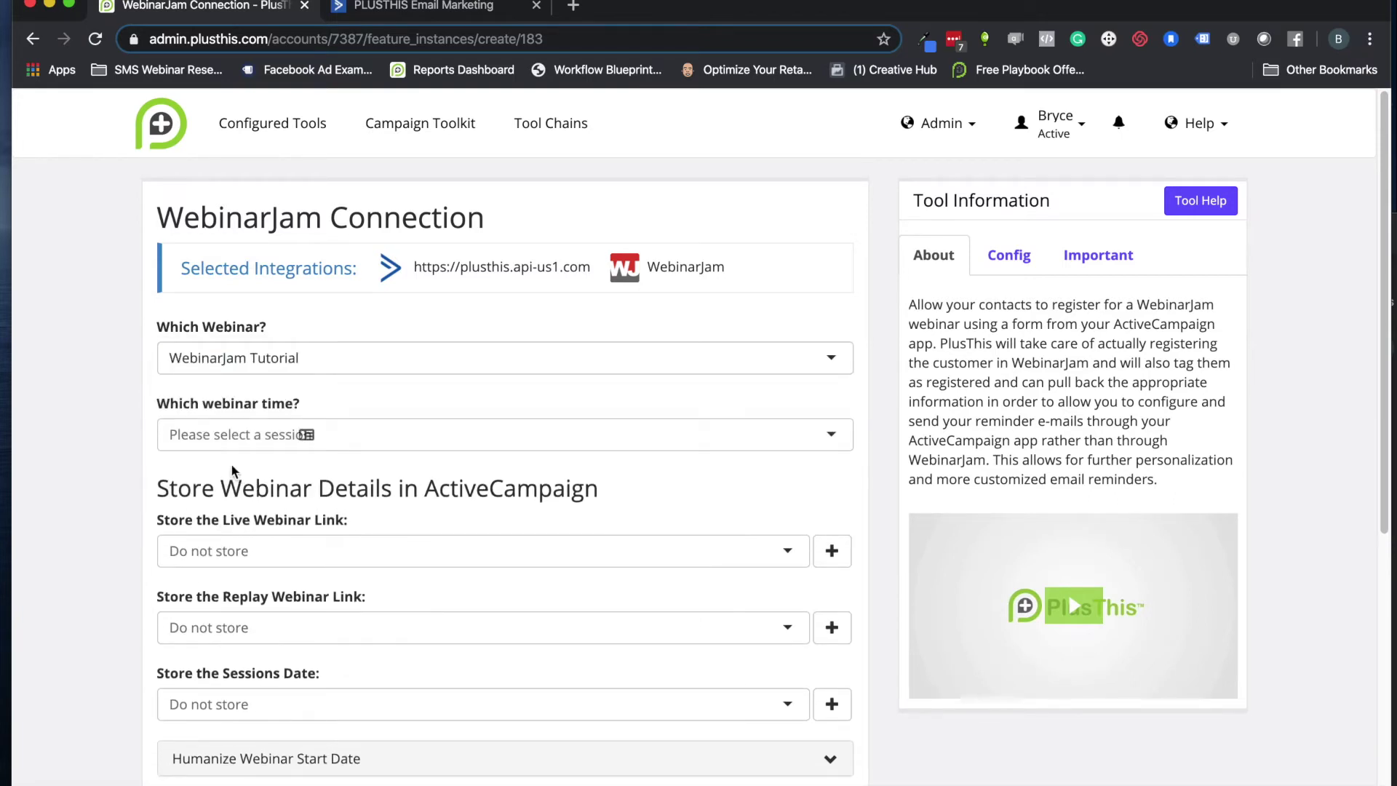
click(229, 434)
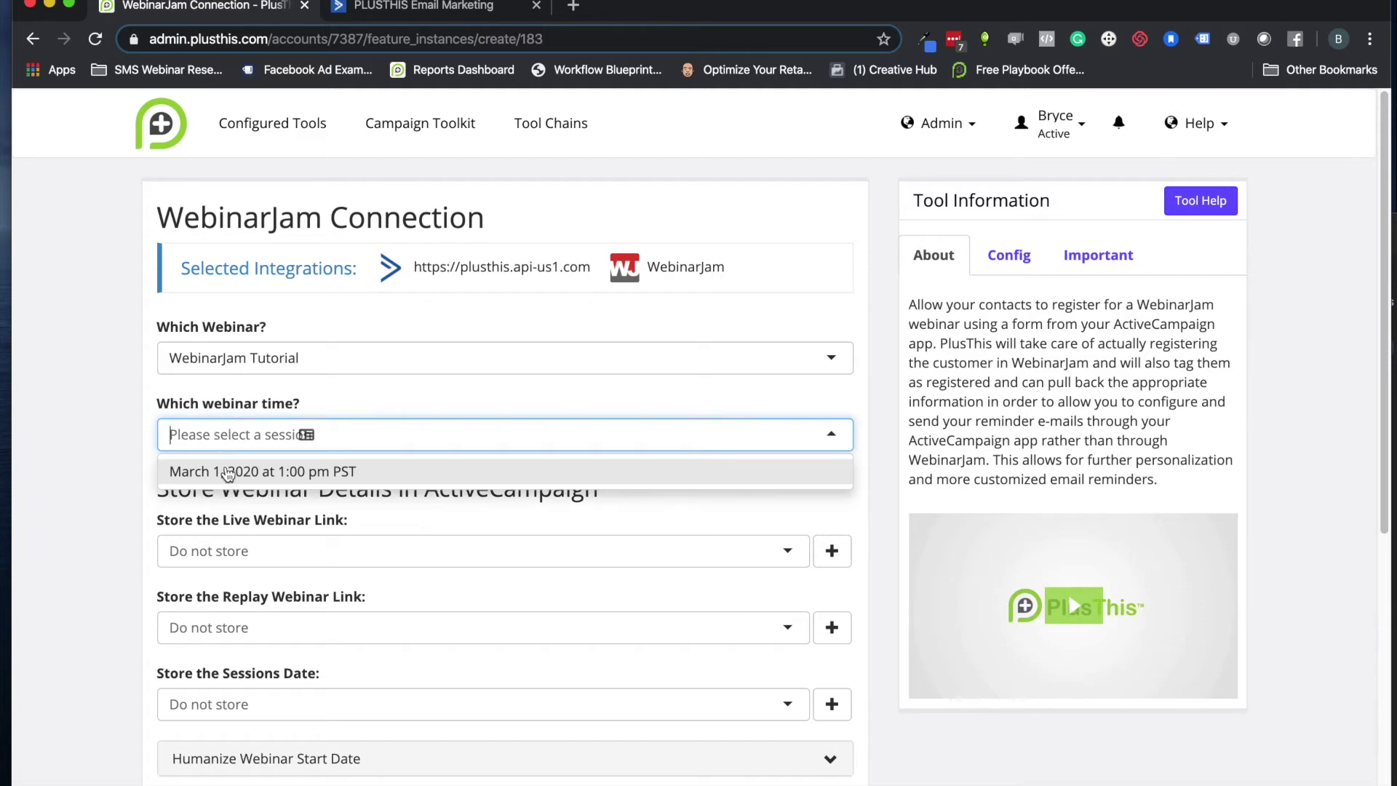
click(229, 472)
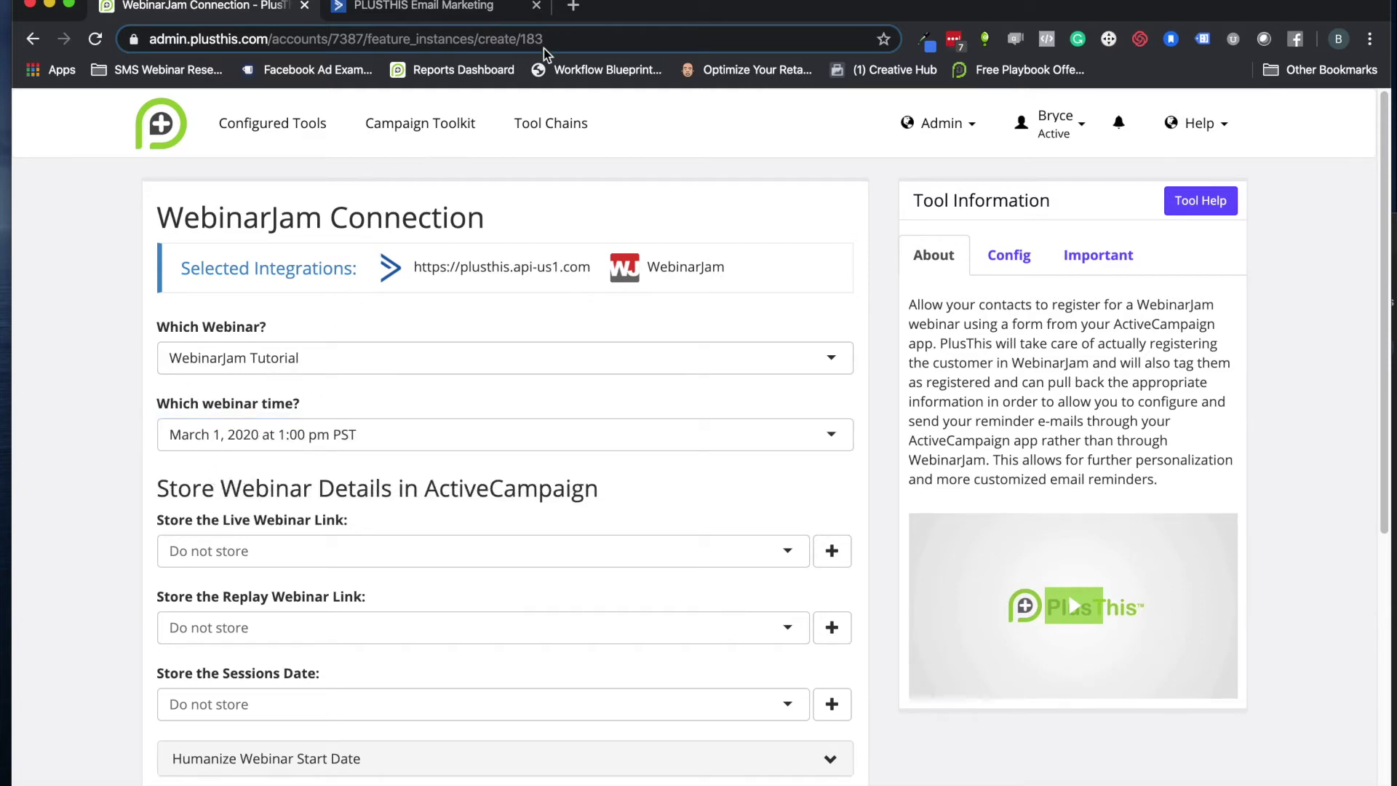
scroll(345, 400, down, 1)
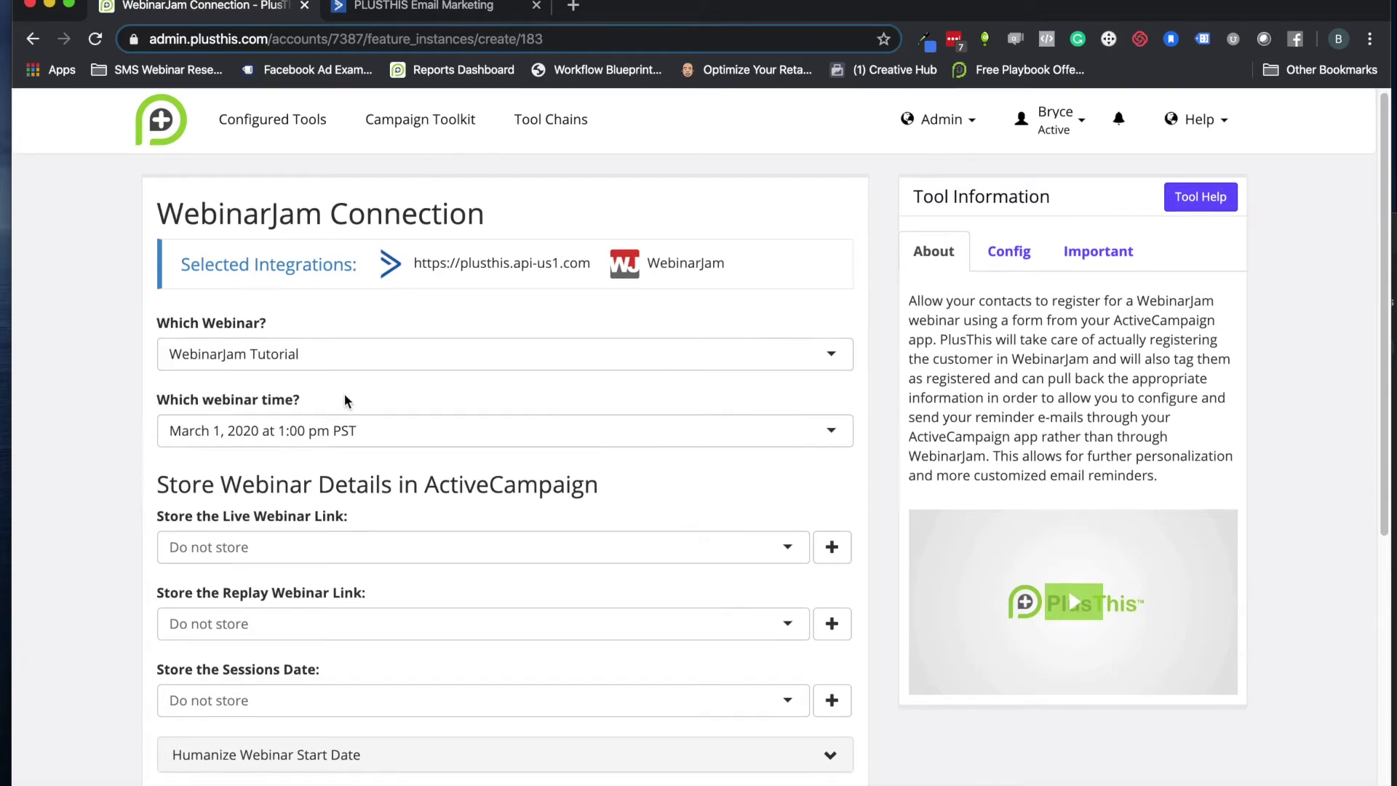
scroll(345, 400, down, 3)
- Store the live webinar link in WebinarJam Join Link and expand Humanize Webinar Start Date
click(282, 297)
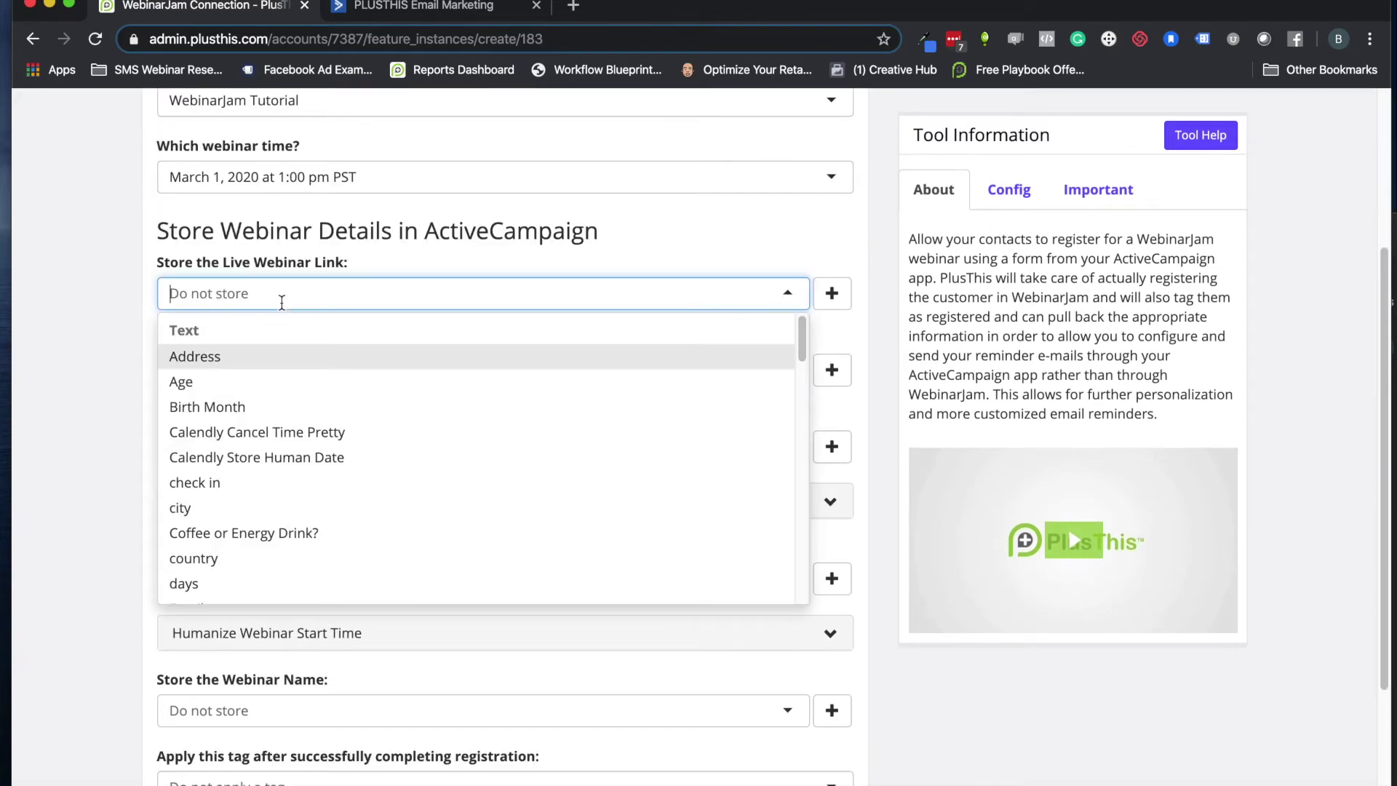
text(webina)
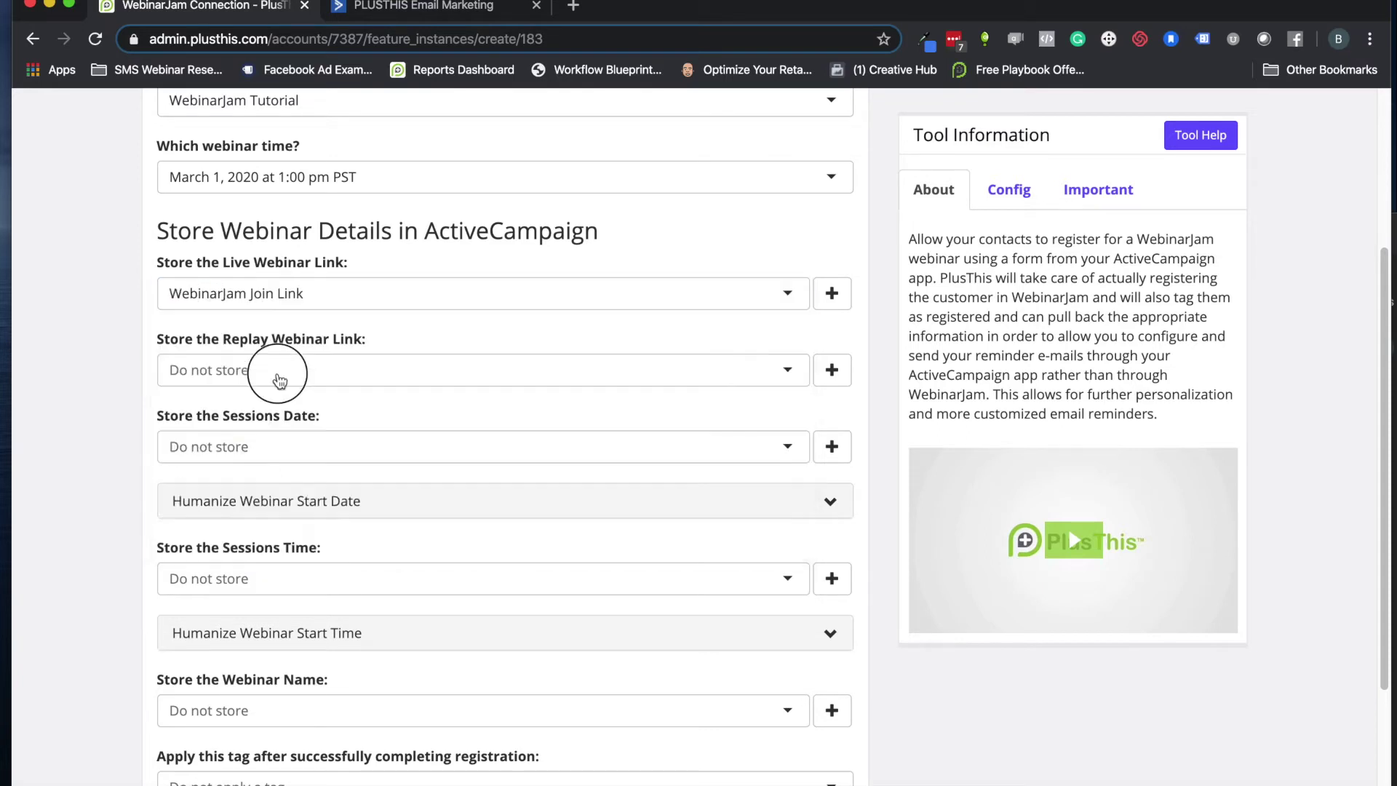
scroll(139, 324, down, 1)
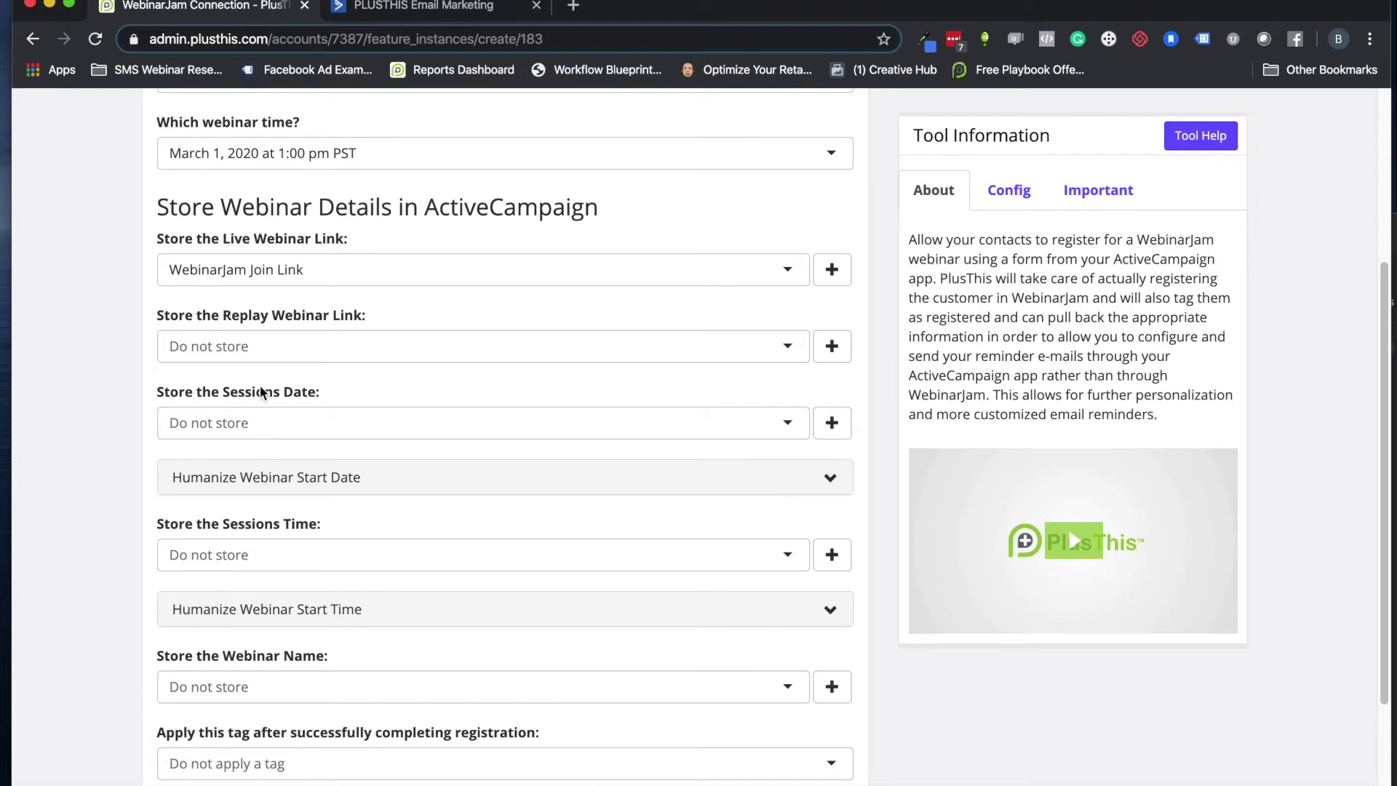
scroll(330, 375, down, 2)
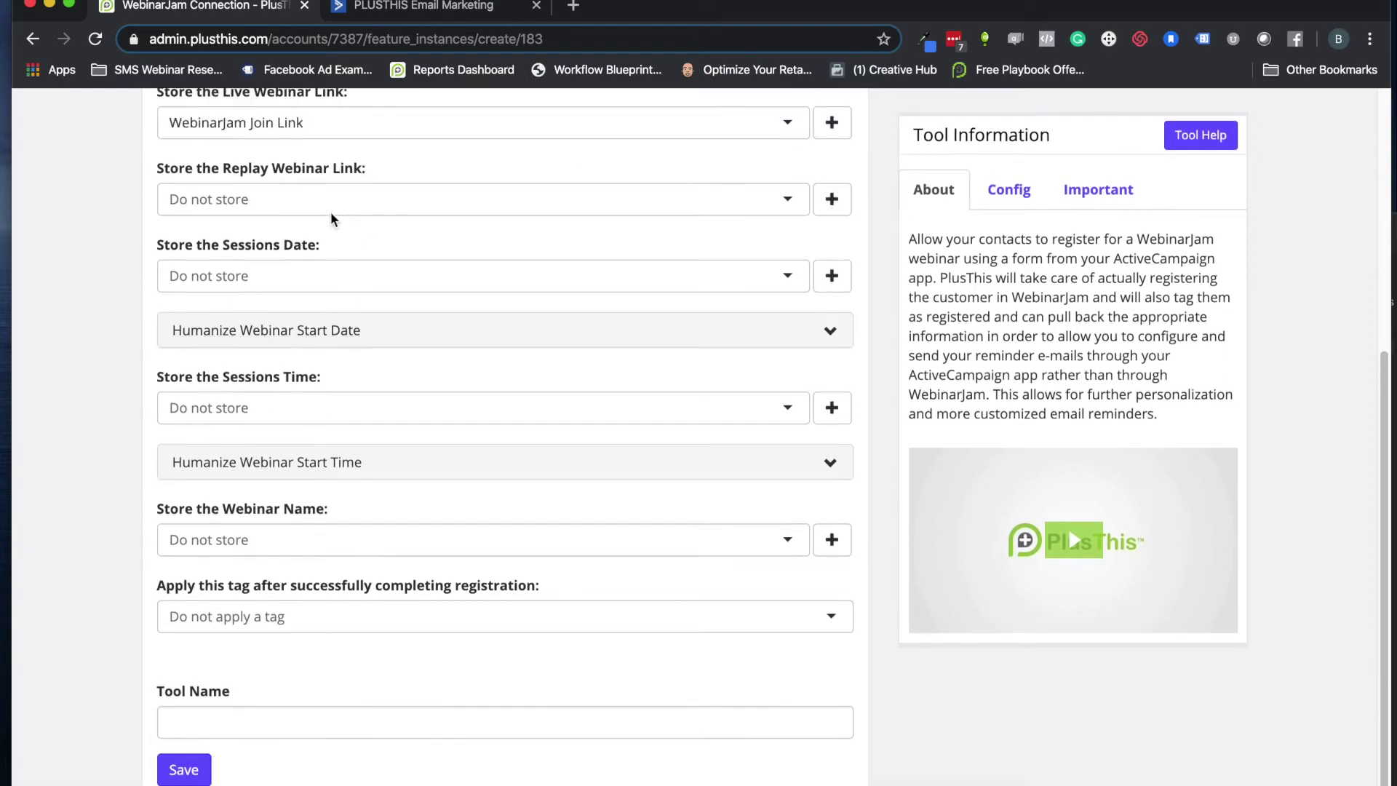
scroll(331, 213, up, 2)
click(327, 473)
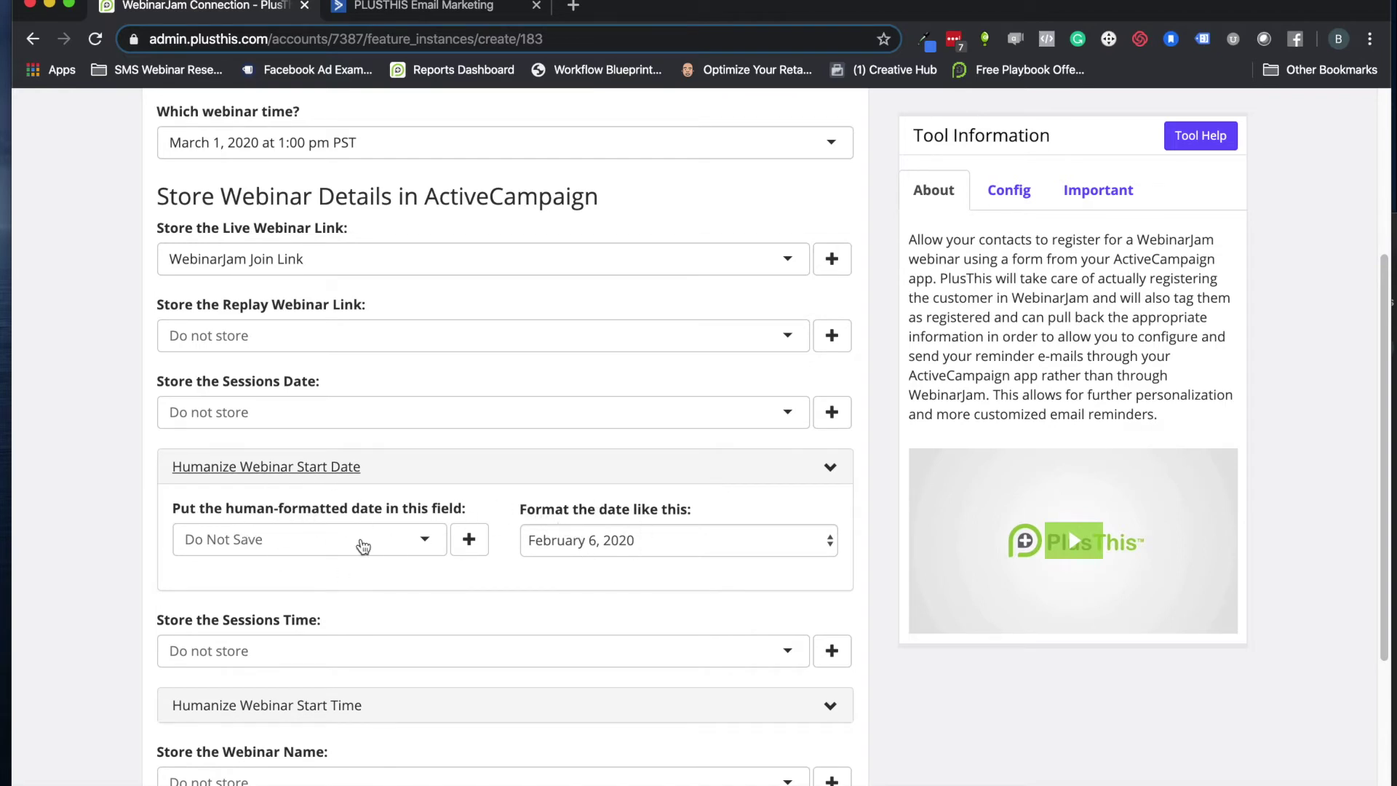
- Save the humanized start date into the Calendly Store Human Date field
click(337, 538)
text(human)
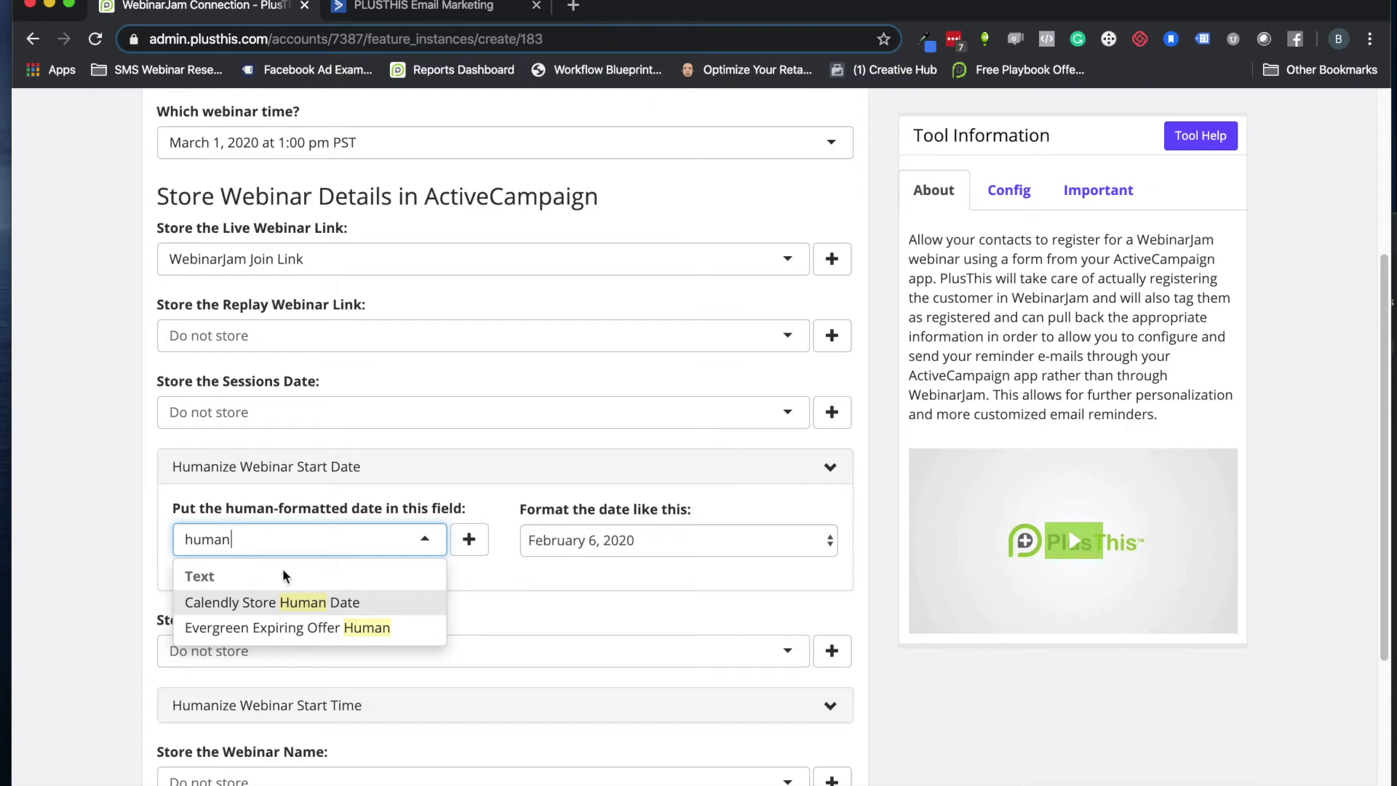
click(468, 539)
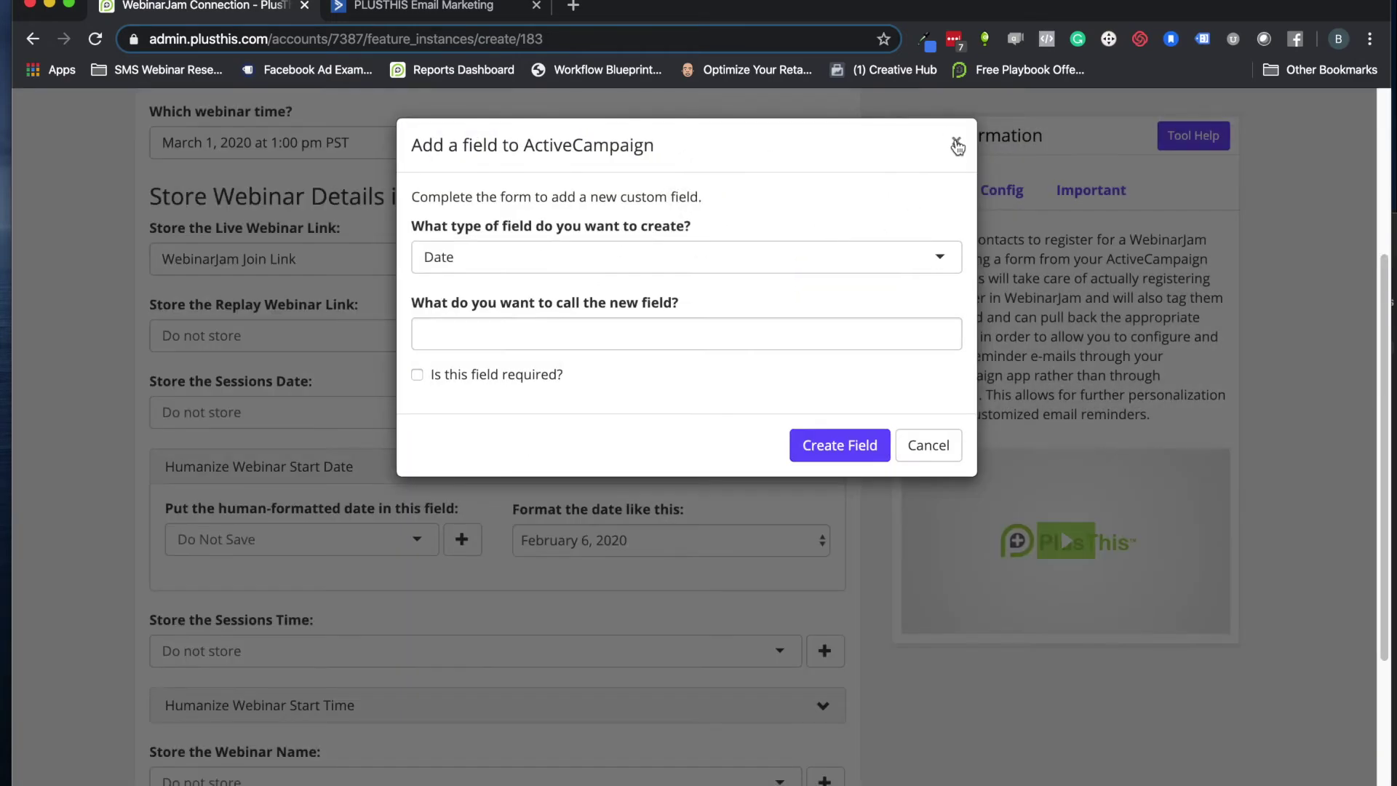
click(957, 145)
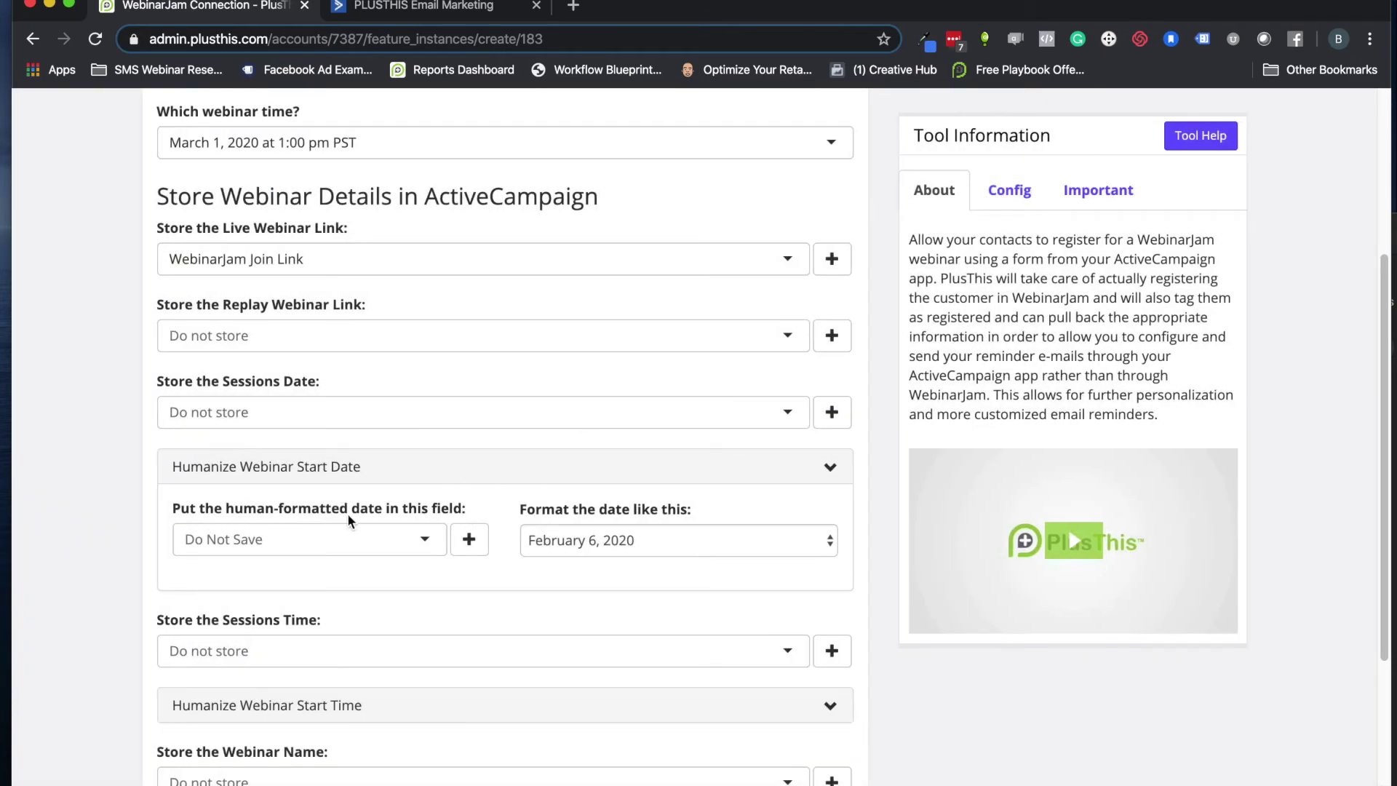
click(318, 537)
text(human)
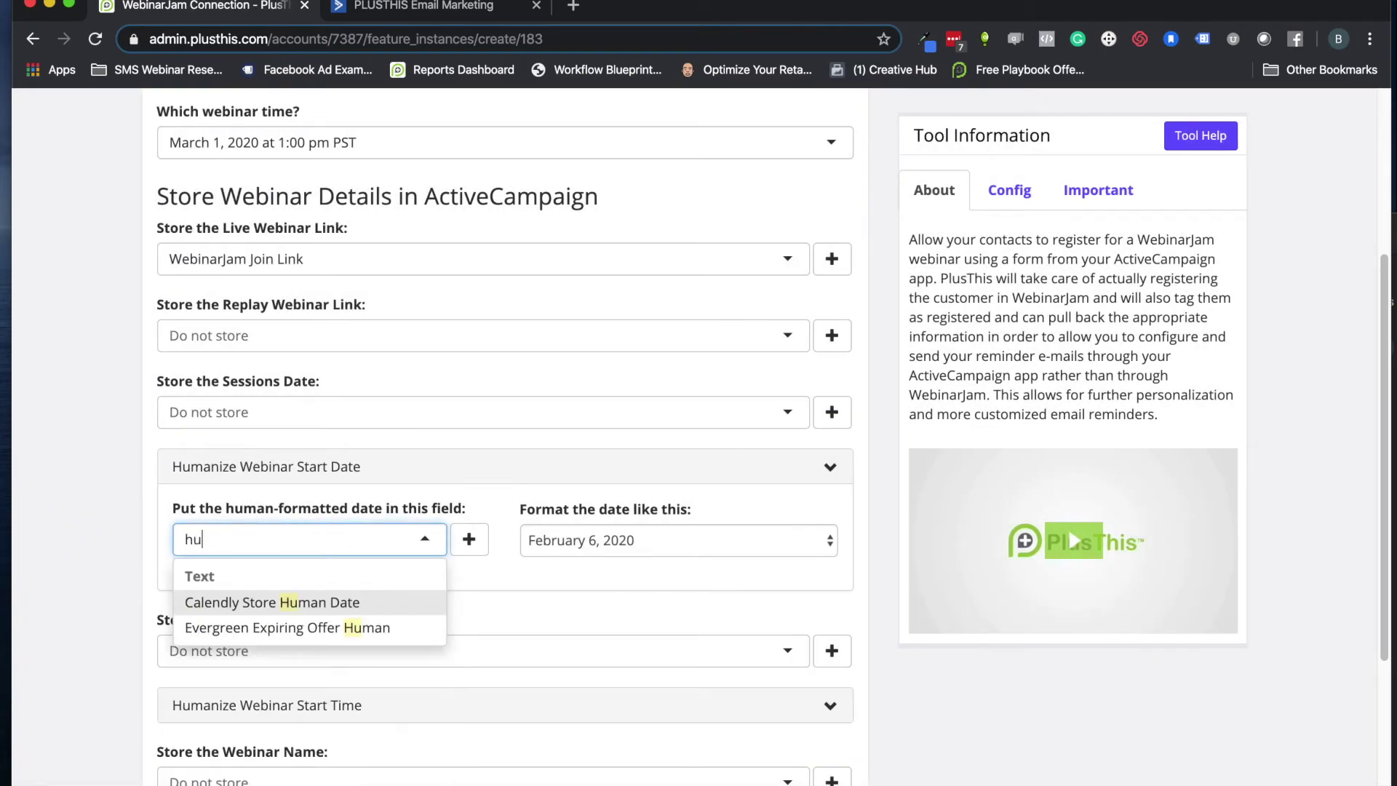
click(312, 605)
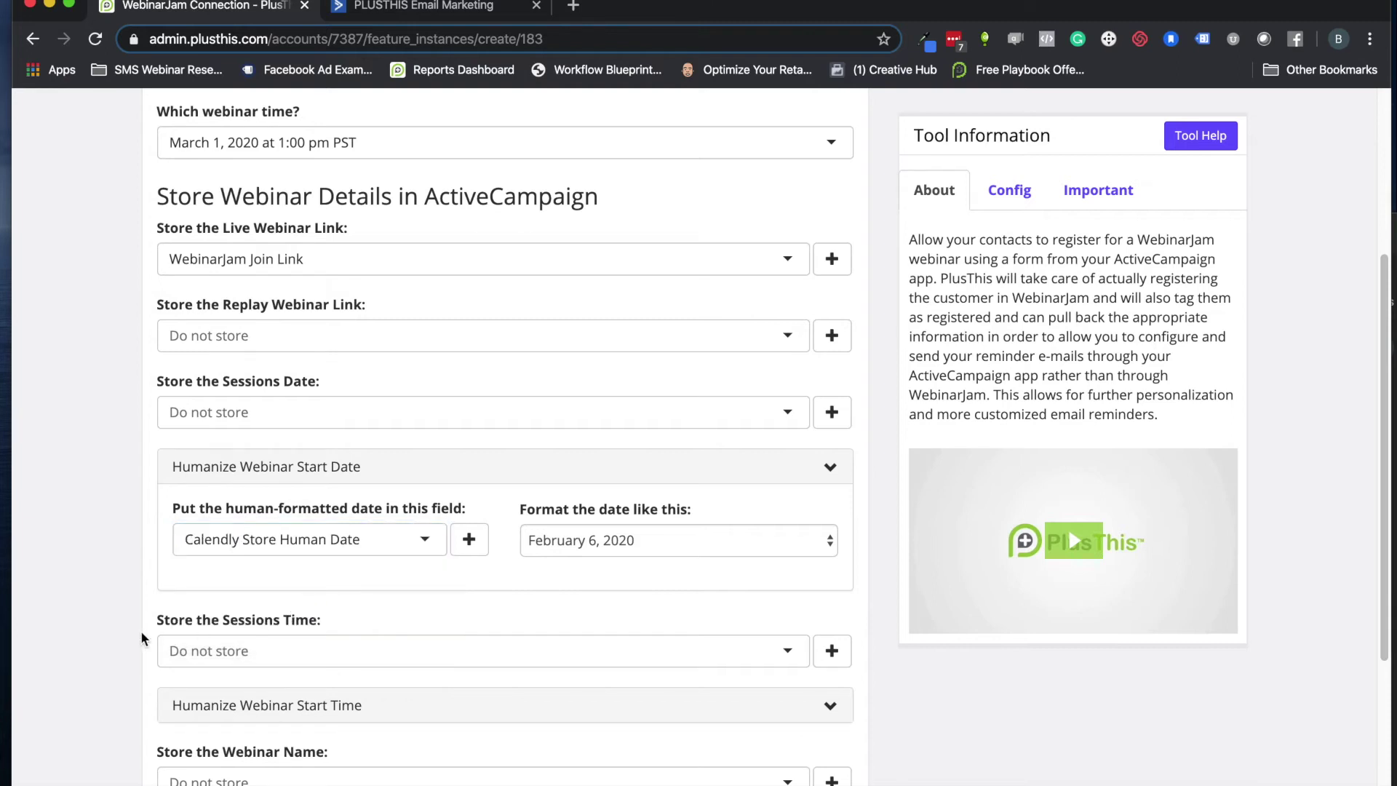
scroll(334, 550, down, 1)
- Format the humanized start date like 'Thursday, February 6th'
click(608, 516)
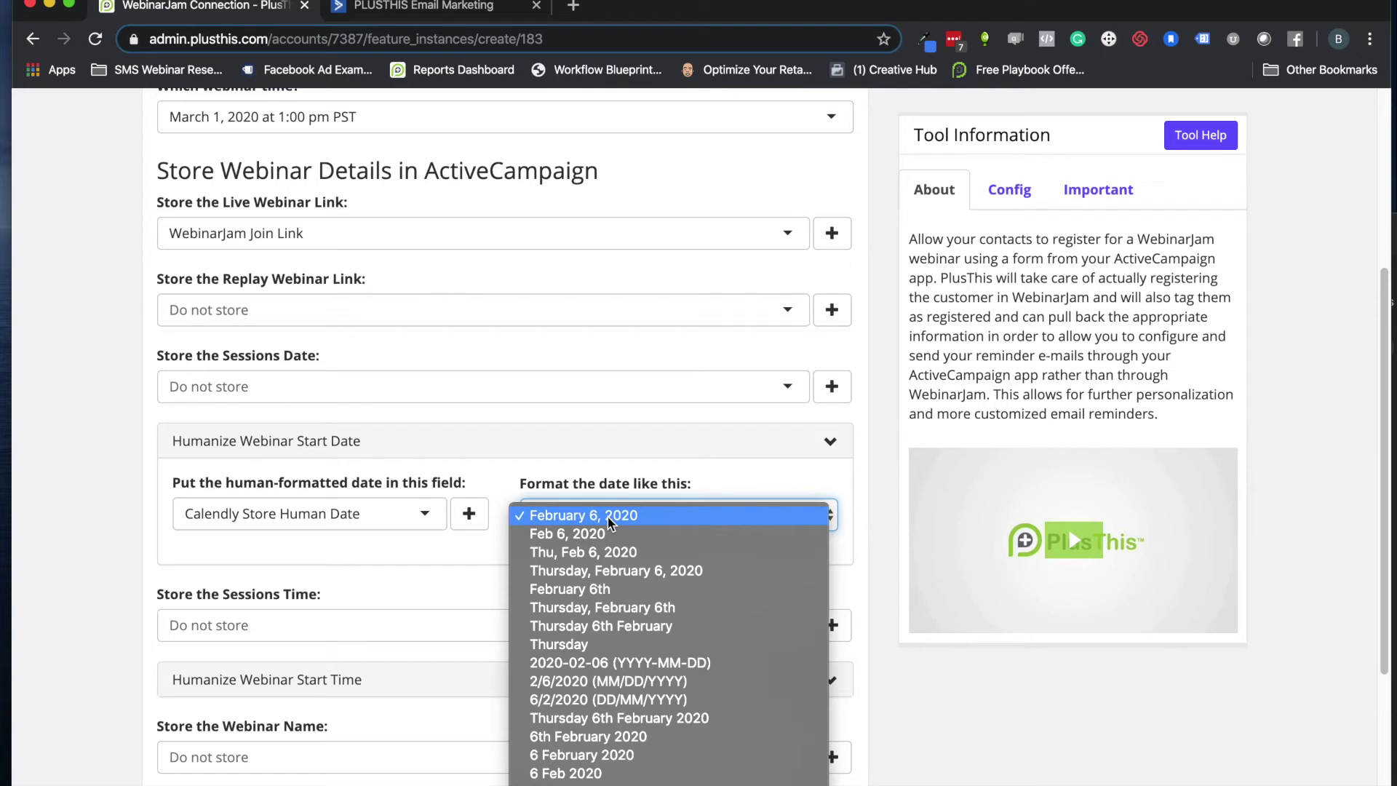
click(600, 607)
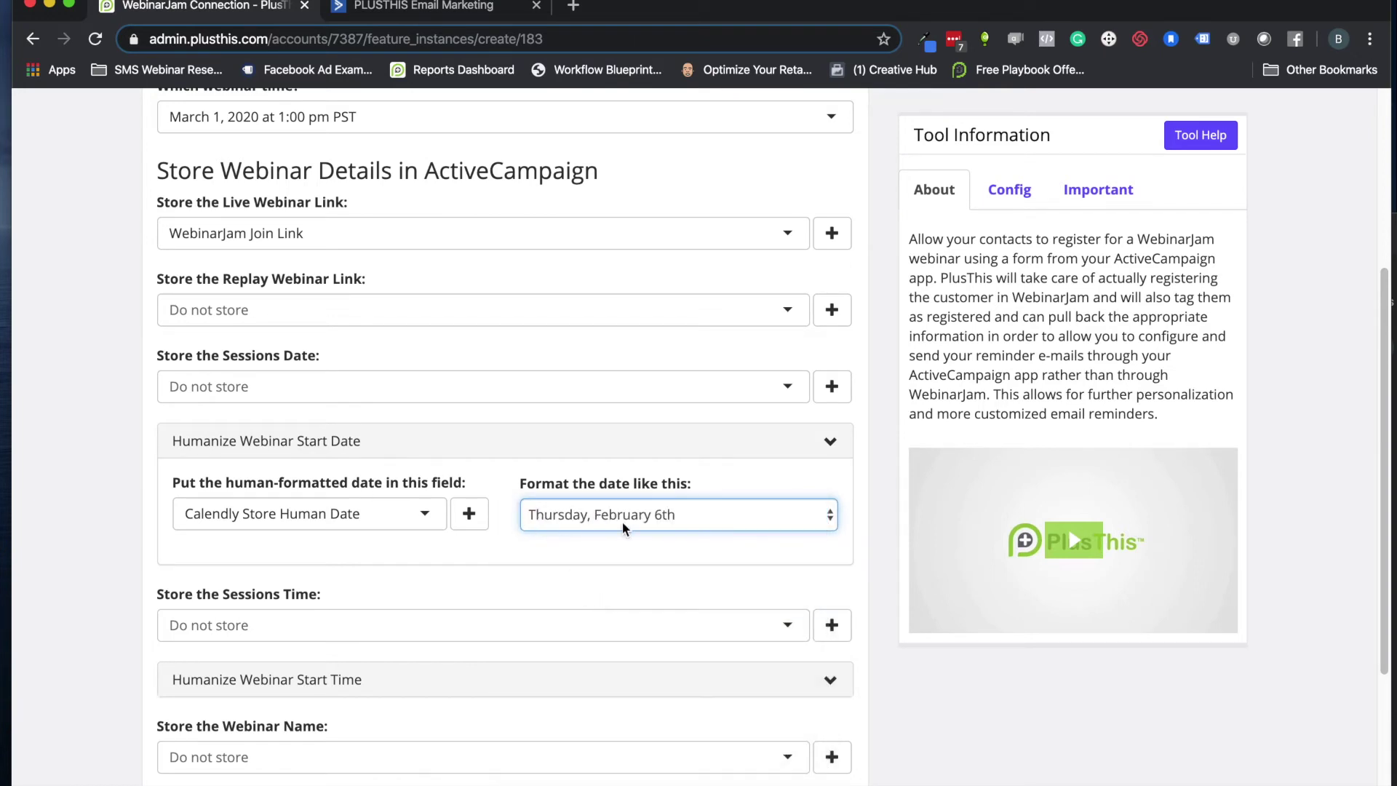
scroll(468, 509, down, 1)
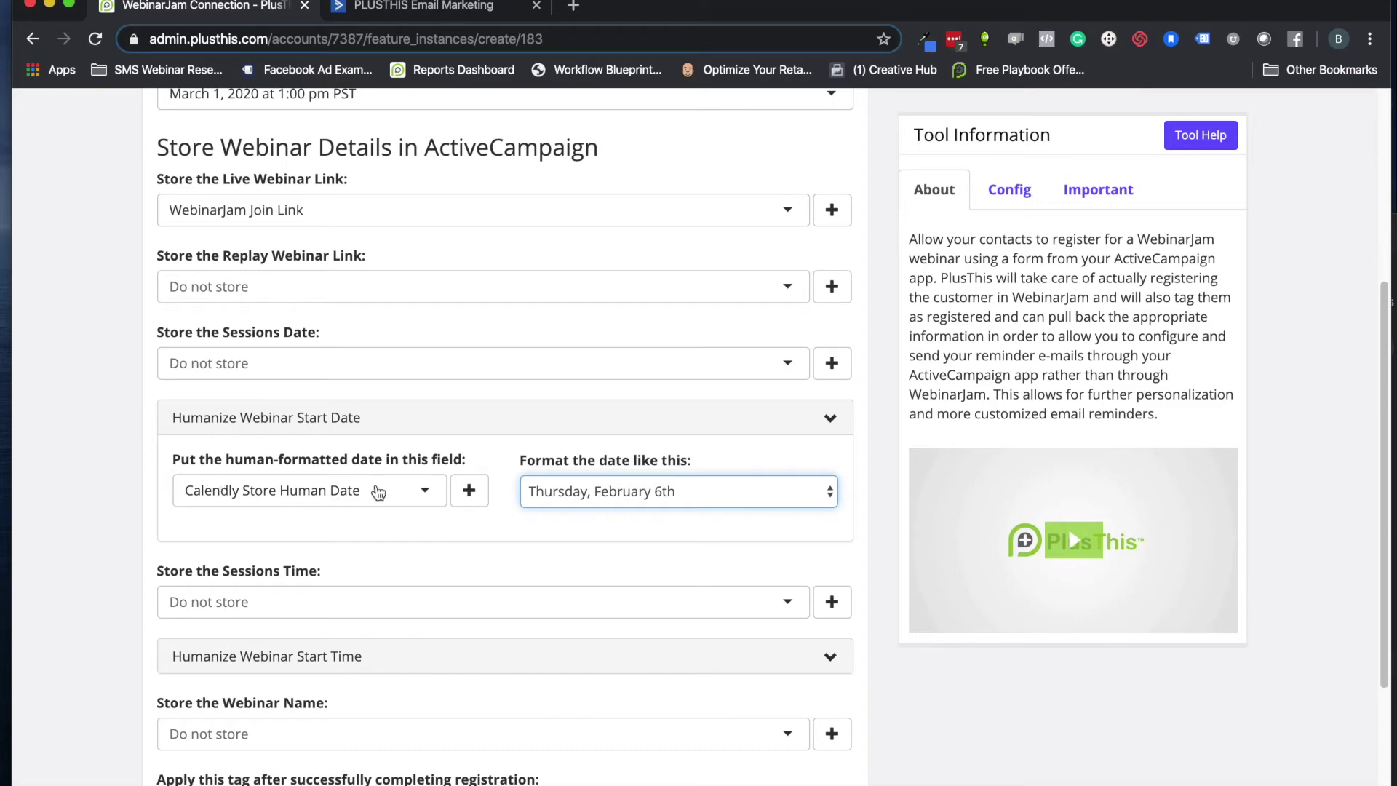
click(447, 8)
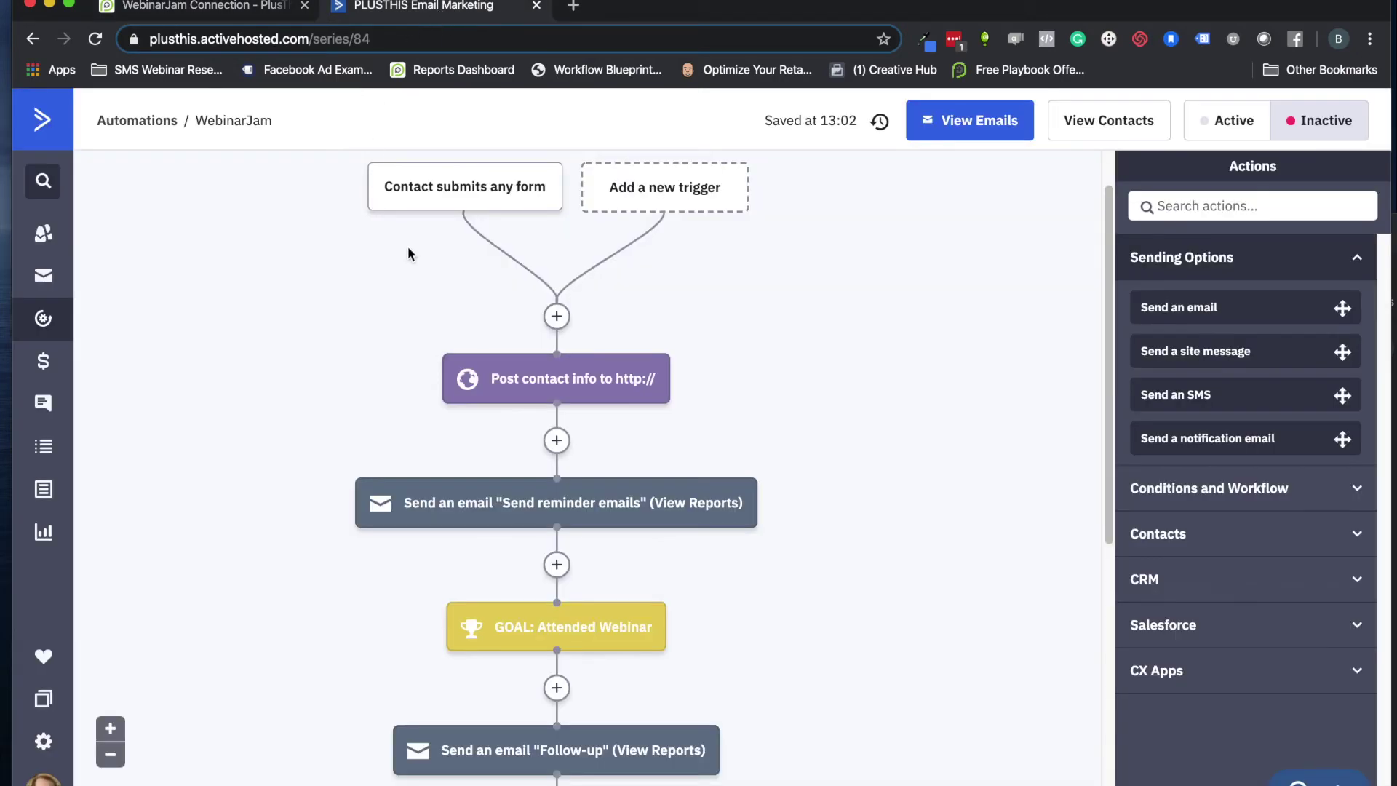
- Edit the Send reminder emails message, select %WEBINARJAM_SESSION_DATE%, and show personalization fields
click(500, 489)
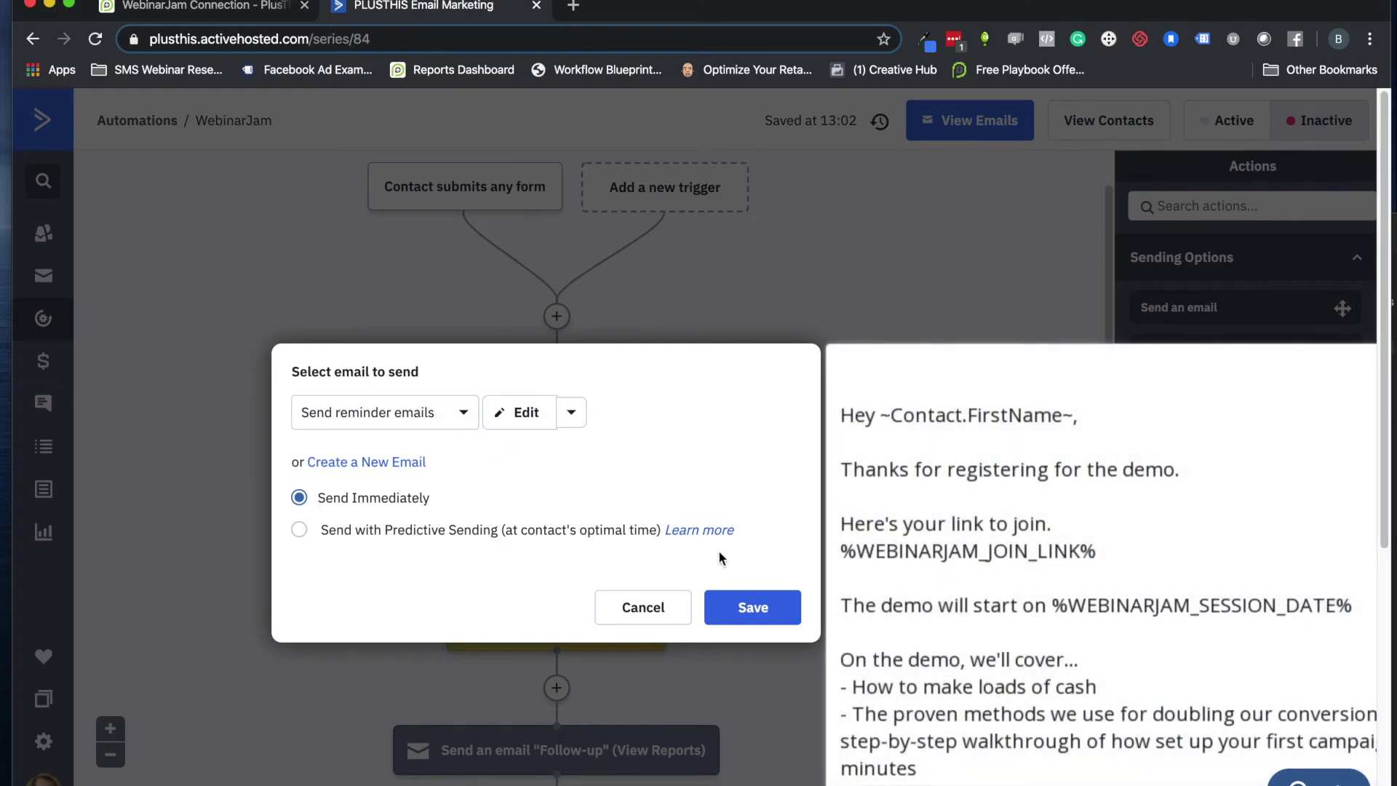
click(539, 416)
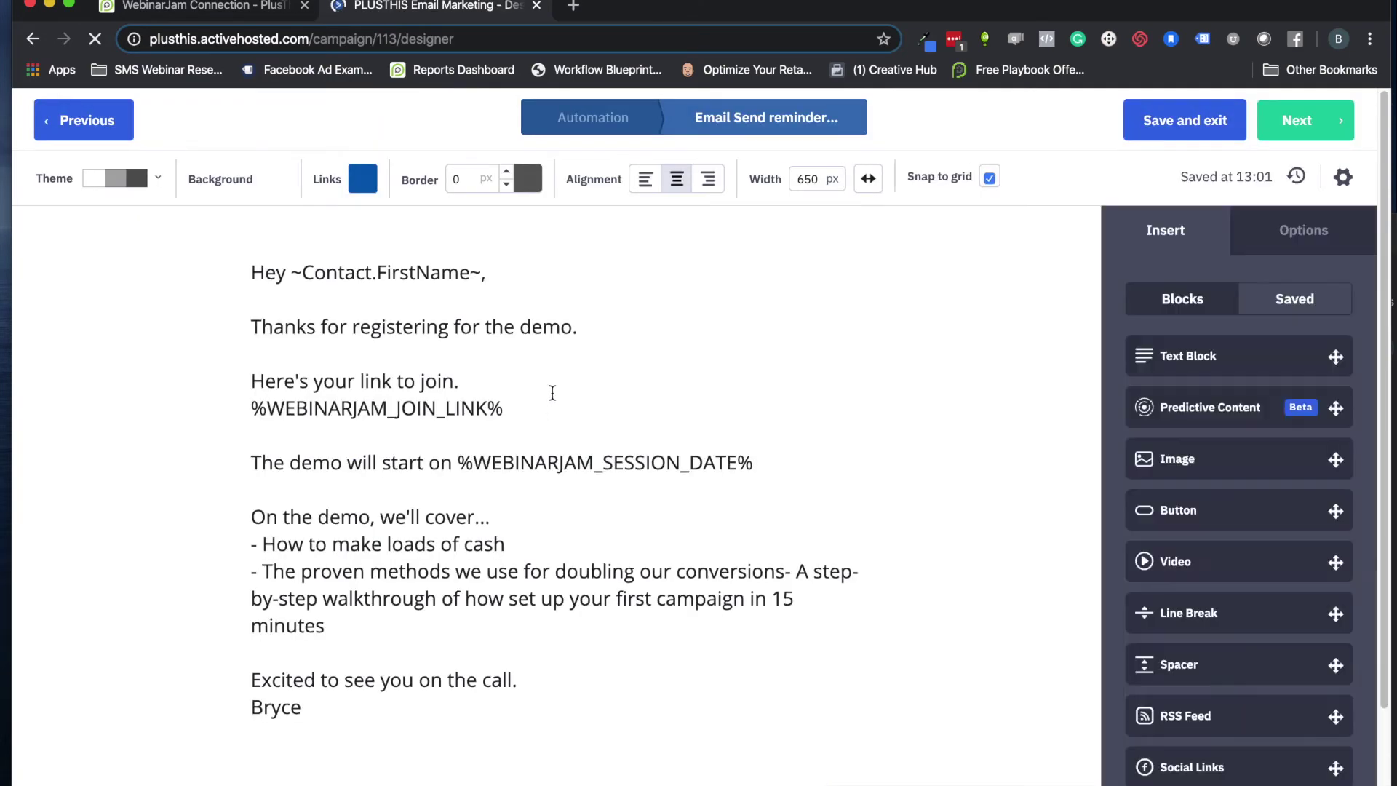
drag(459, 463, 750, 461)
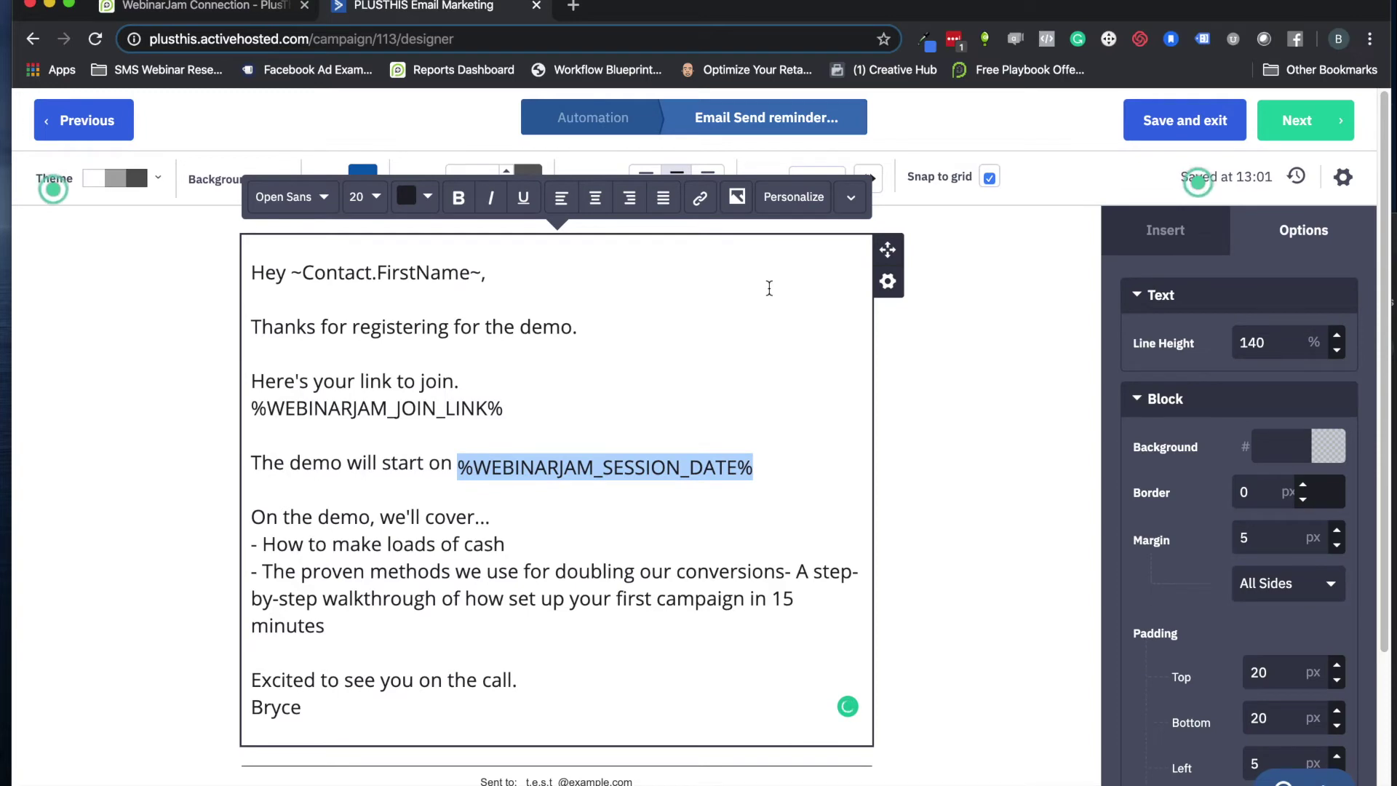
click(775, 216)
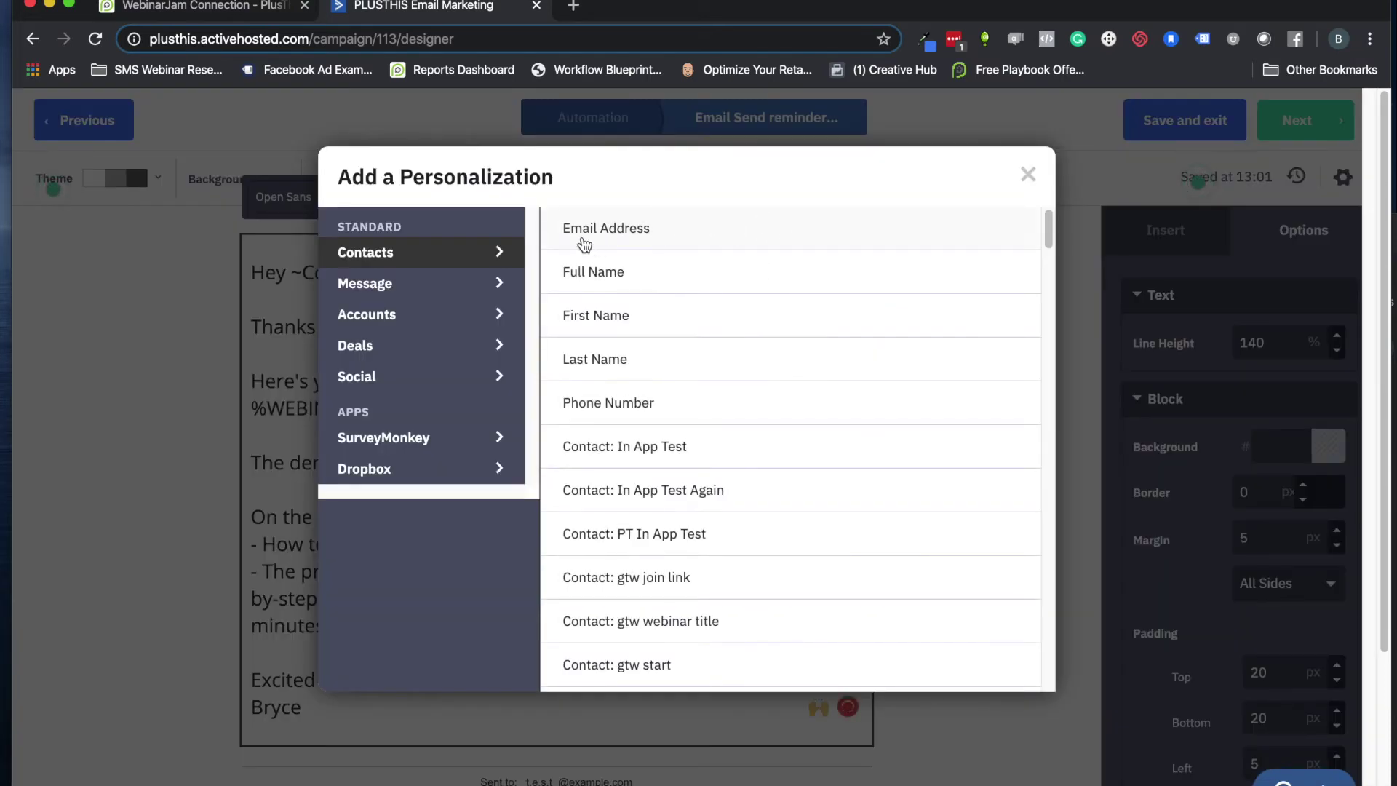
click(192, 9)
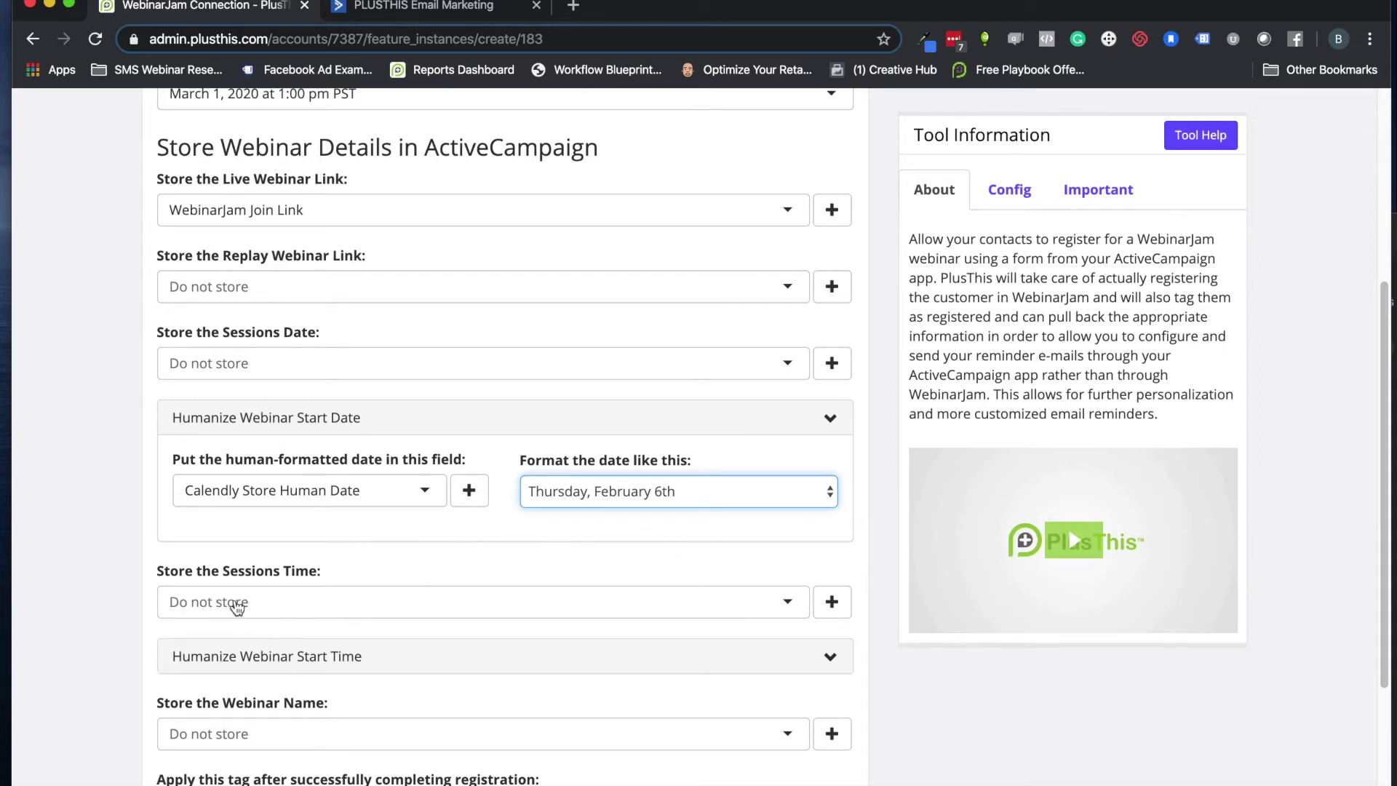
- Close the personalization list and add 'at 1pm Pacific.' after the session date tag
click(473, 7)
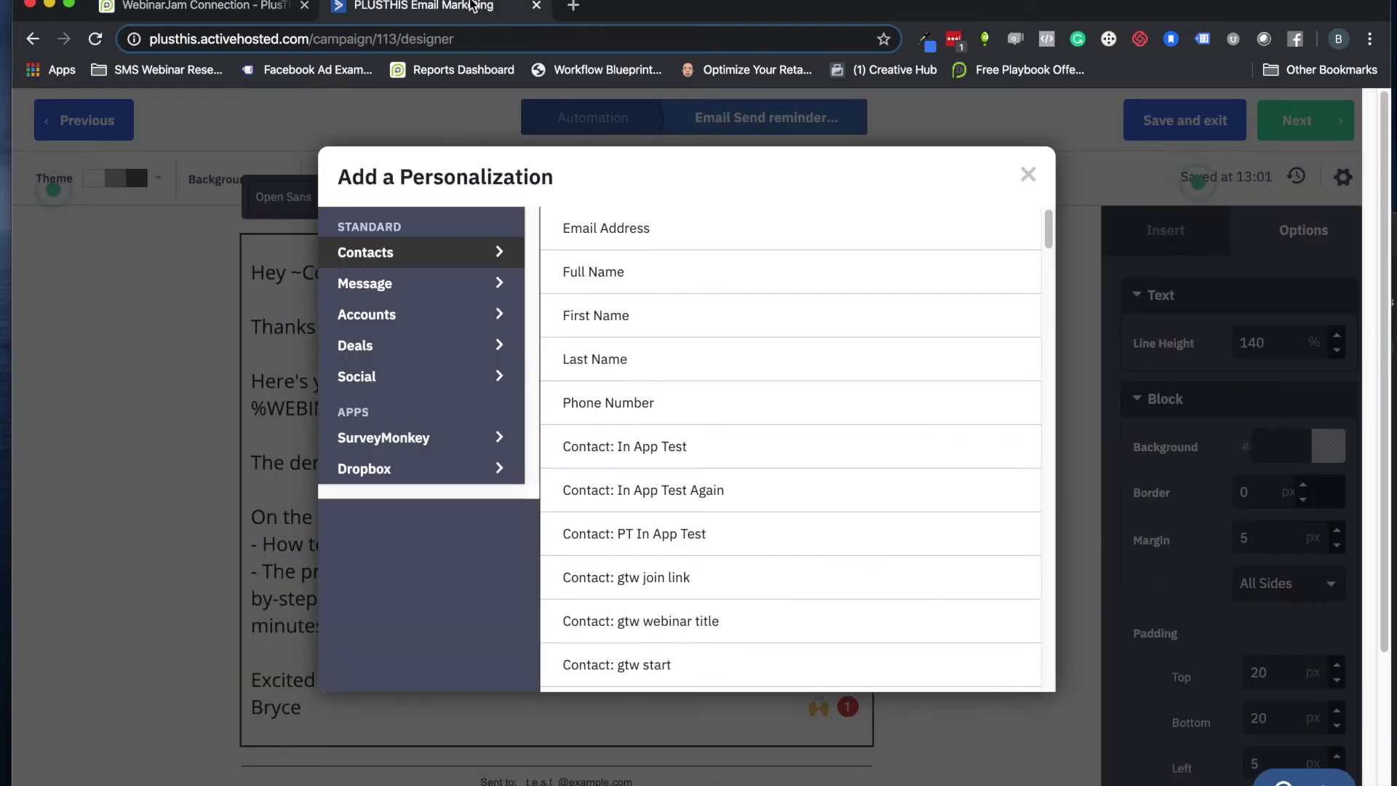
click(1062, 171)
click(777, 468)
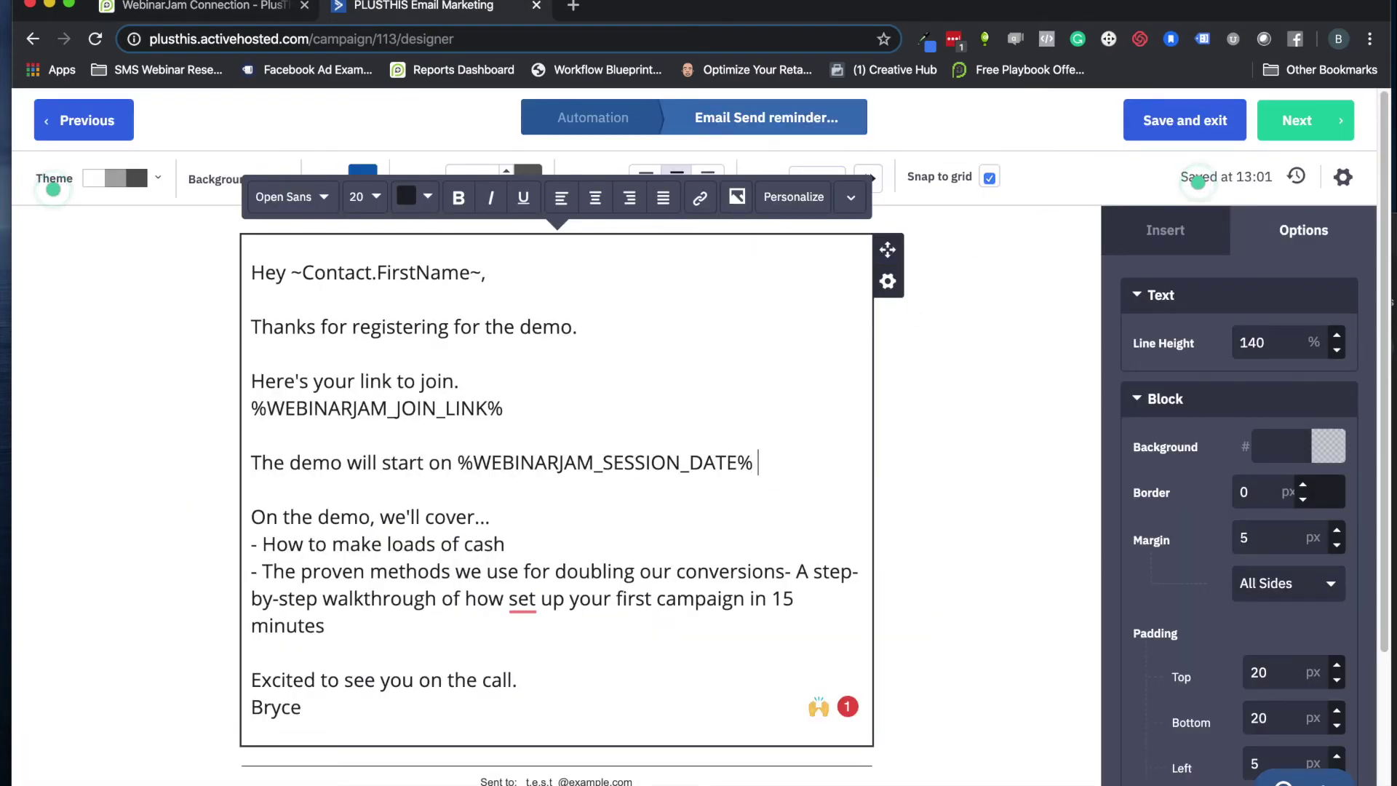
text(a)
key(BackSpace)
text(at 1pm )
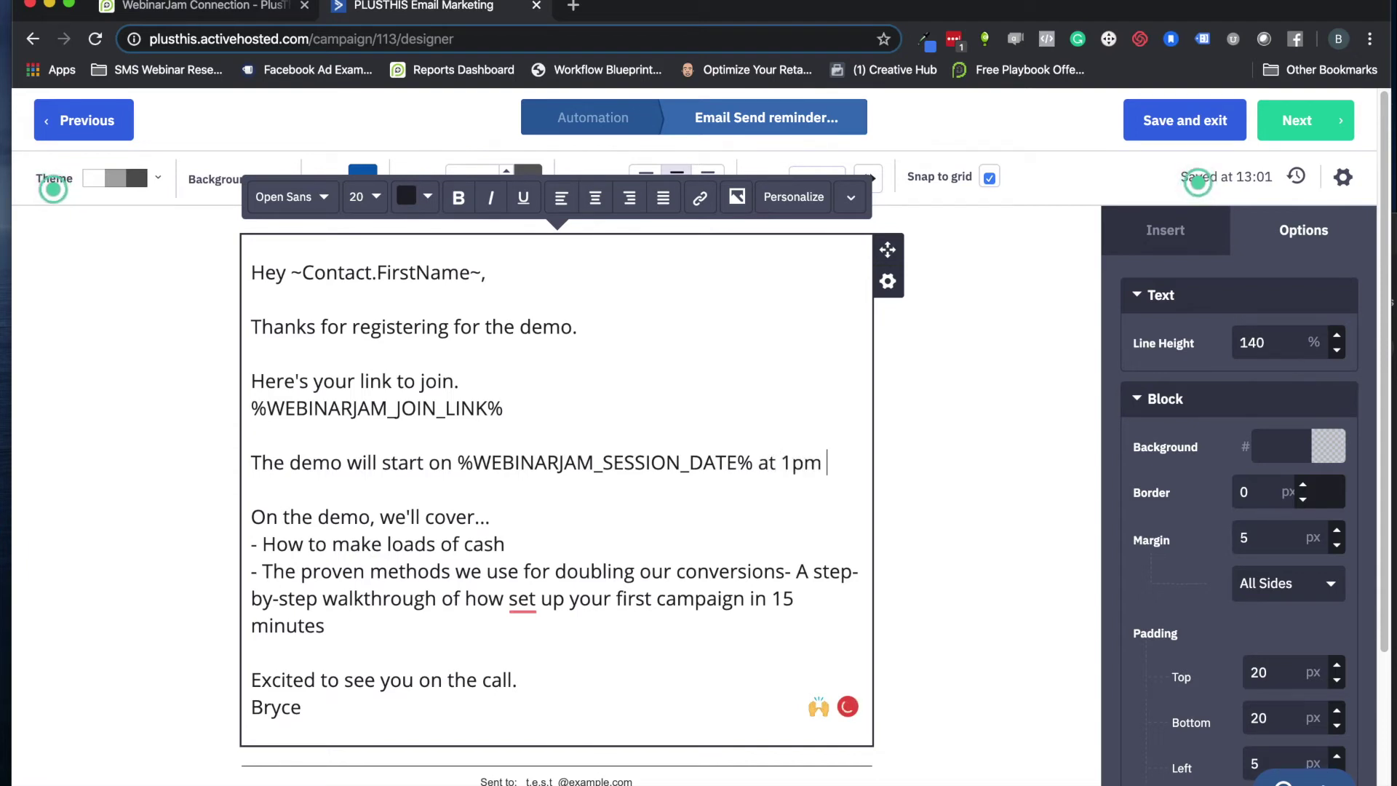
text(Pacific)
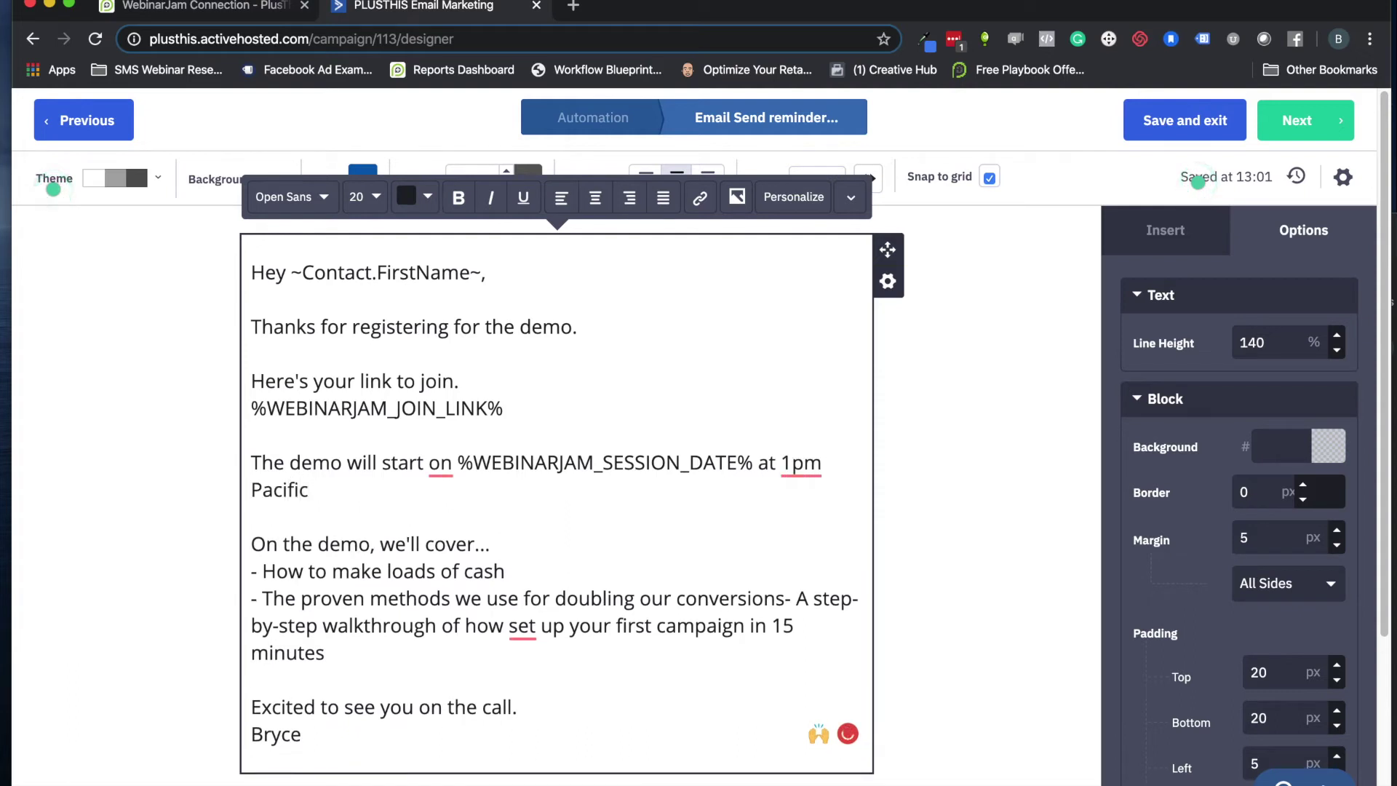
text(.)
- Keep the Humanize Webinar Start Time in the 12 hour format
click(258, 11)
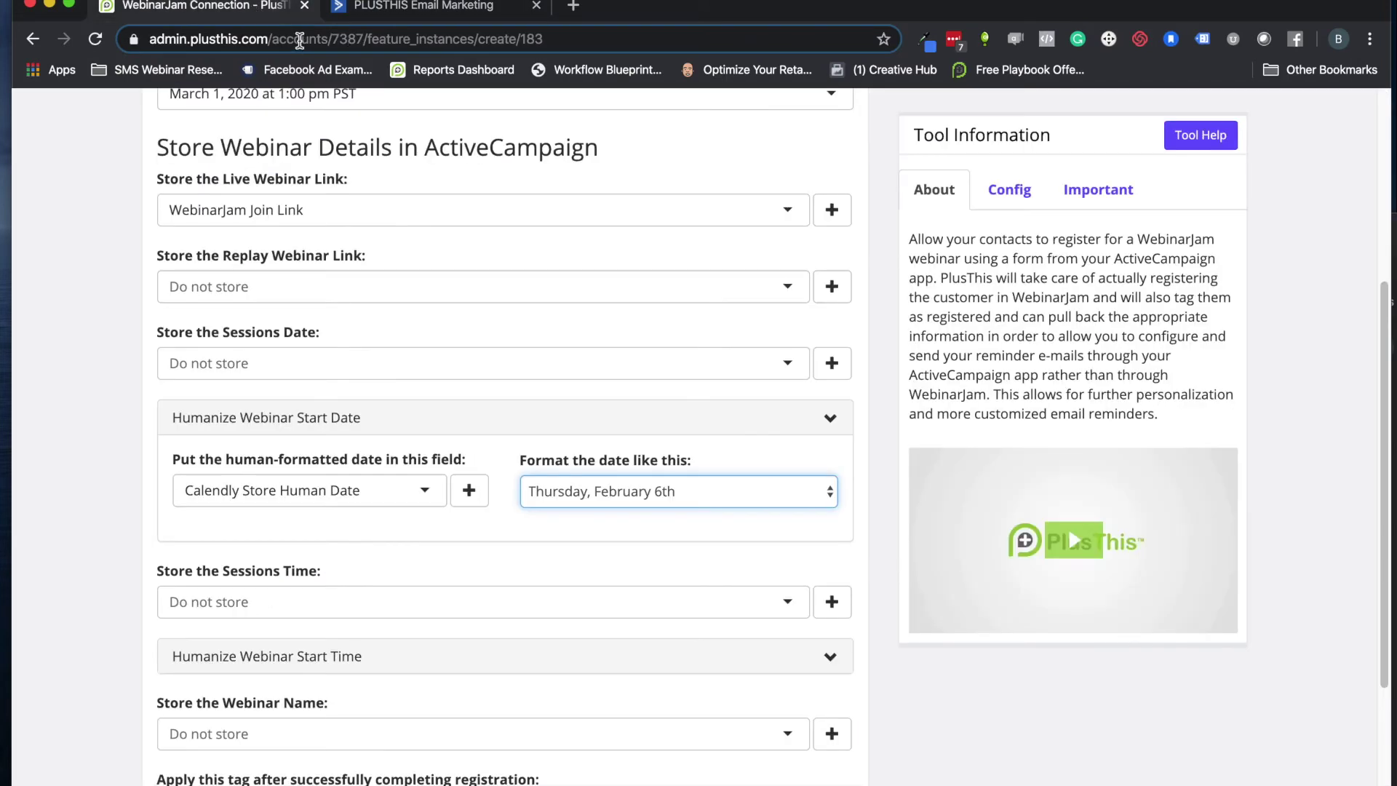
scroll(368, 324, down, 3)
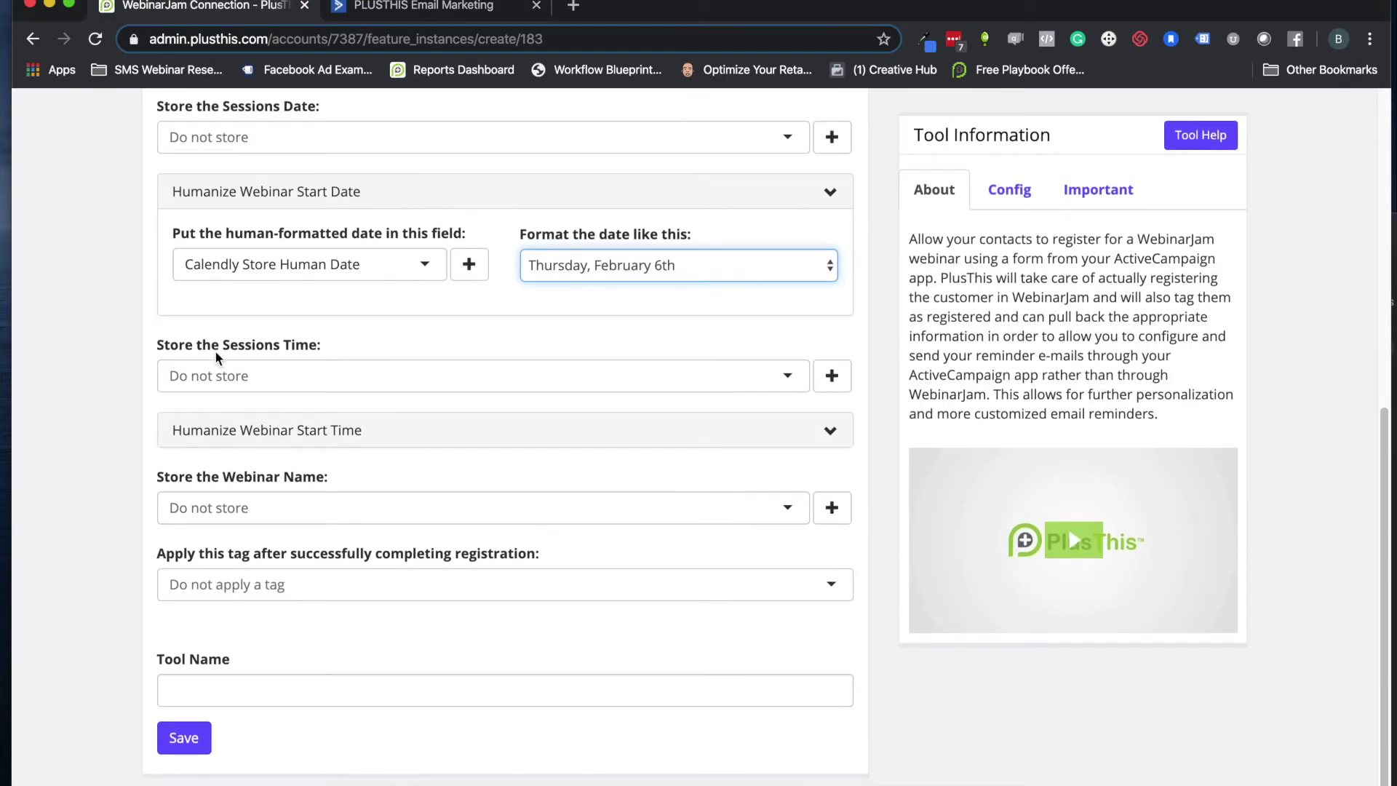
scroll(261, 356, down, 1)
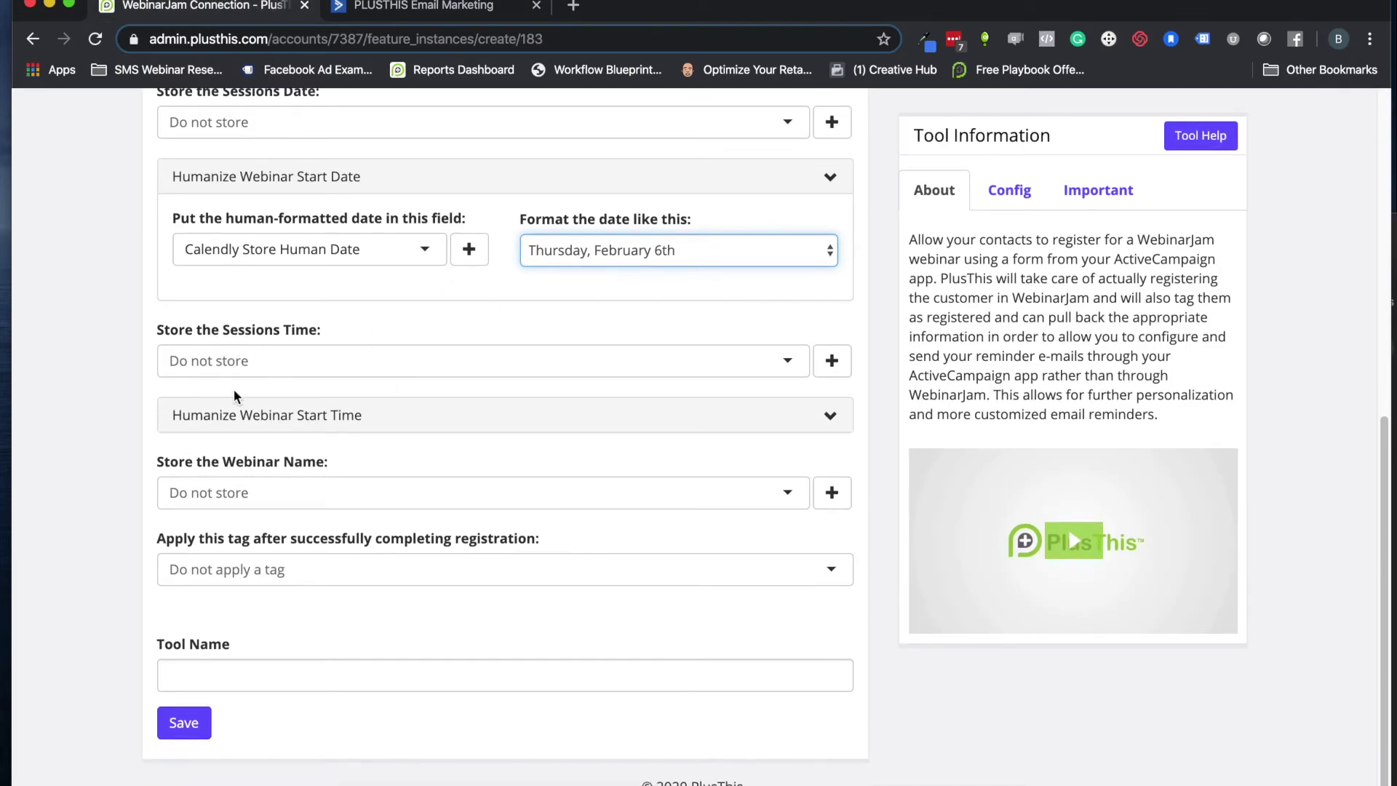
click(259, 411)
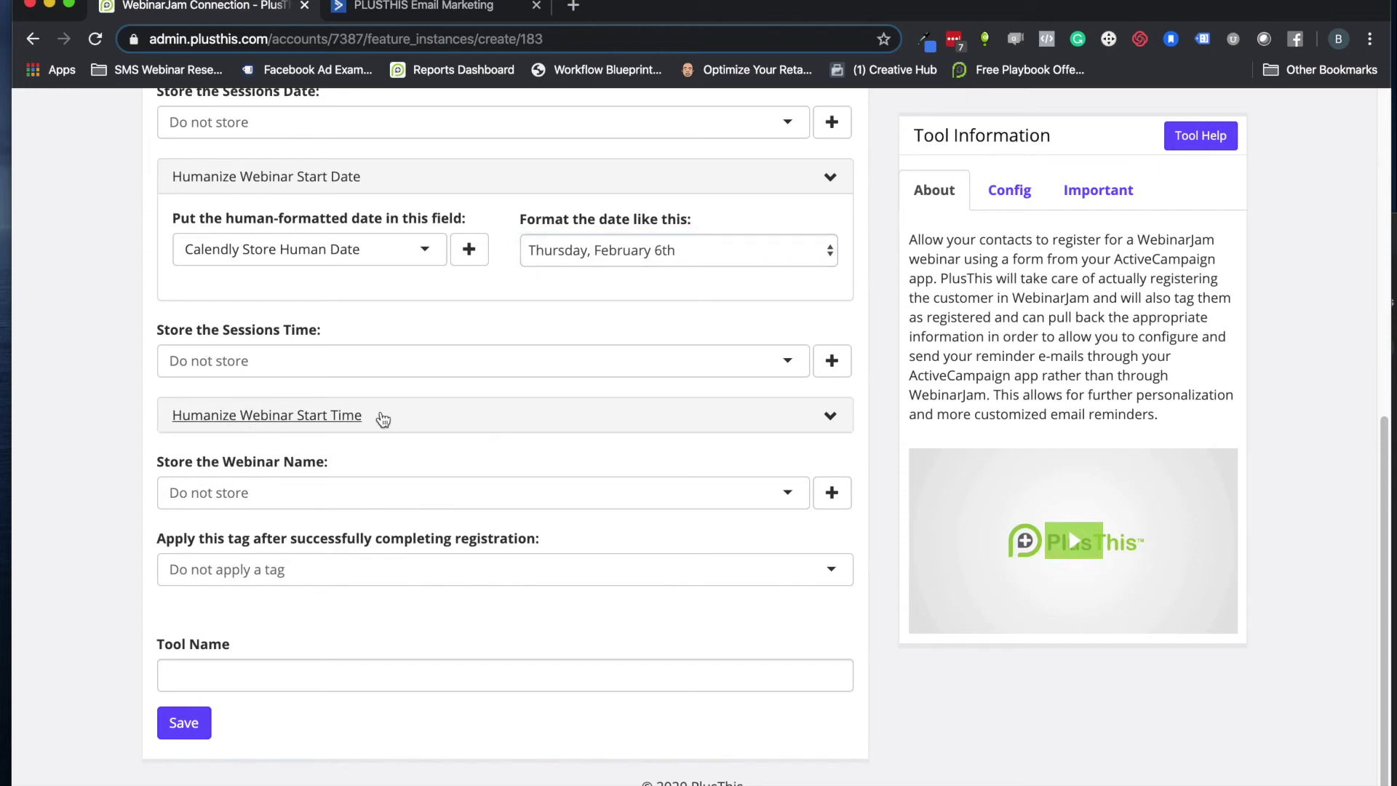
click(329, 412)
click(619, 486)
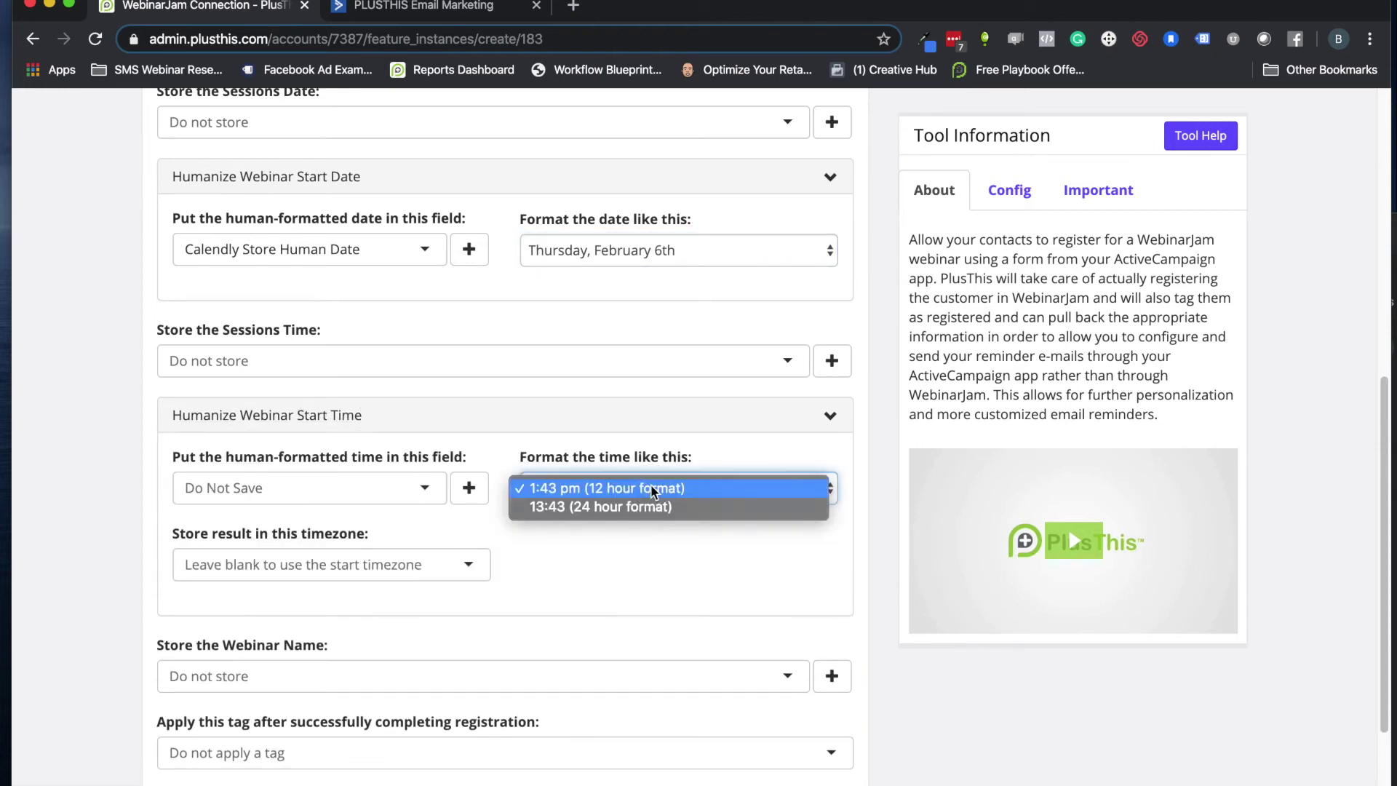
click(423, 437)
click(523, 409)
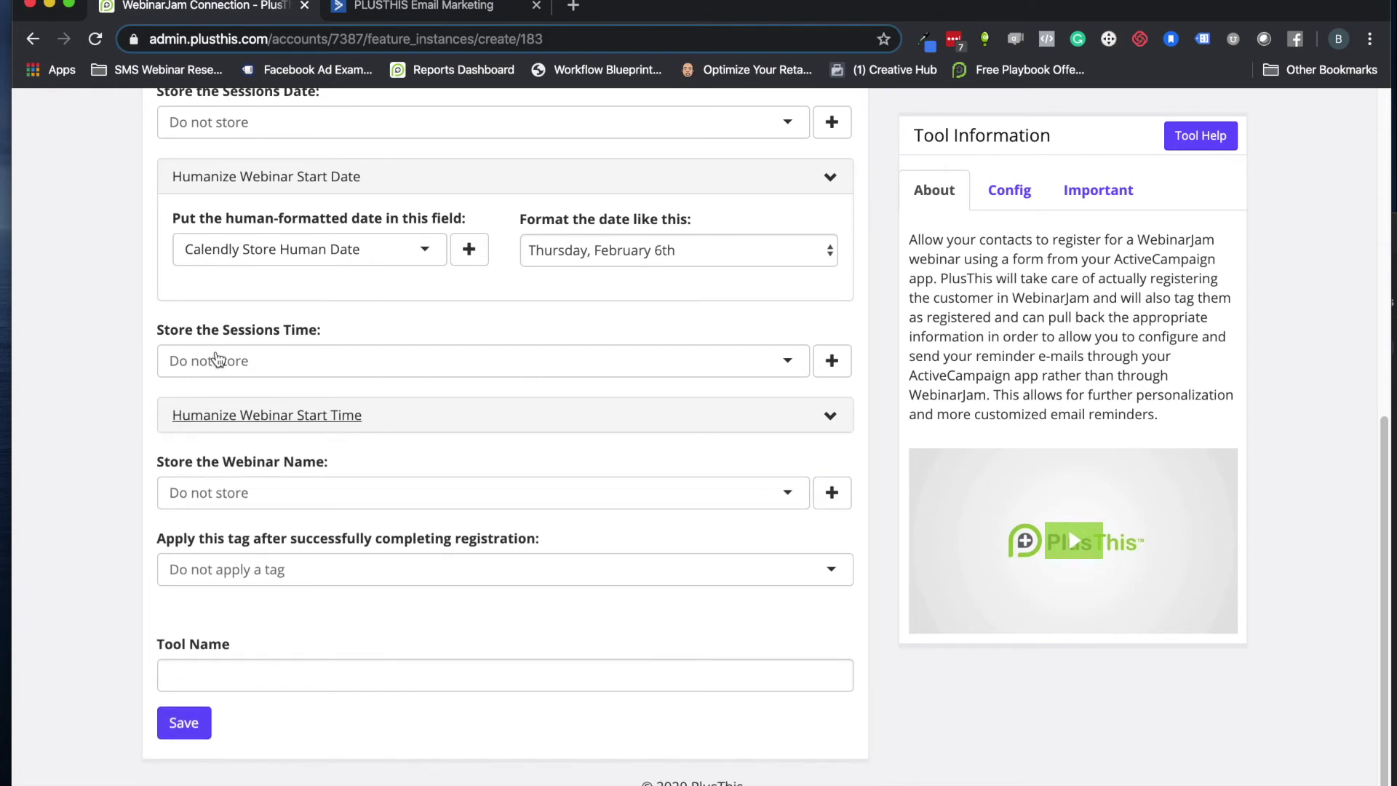
- Create and apply a new 'Webinar Registration' tag after successful registration
click(268, 565)
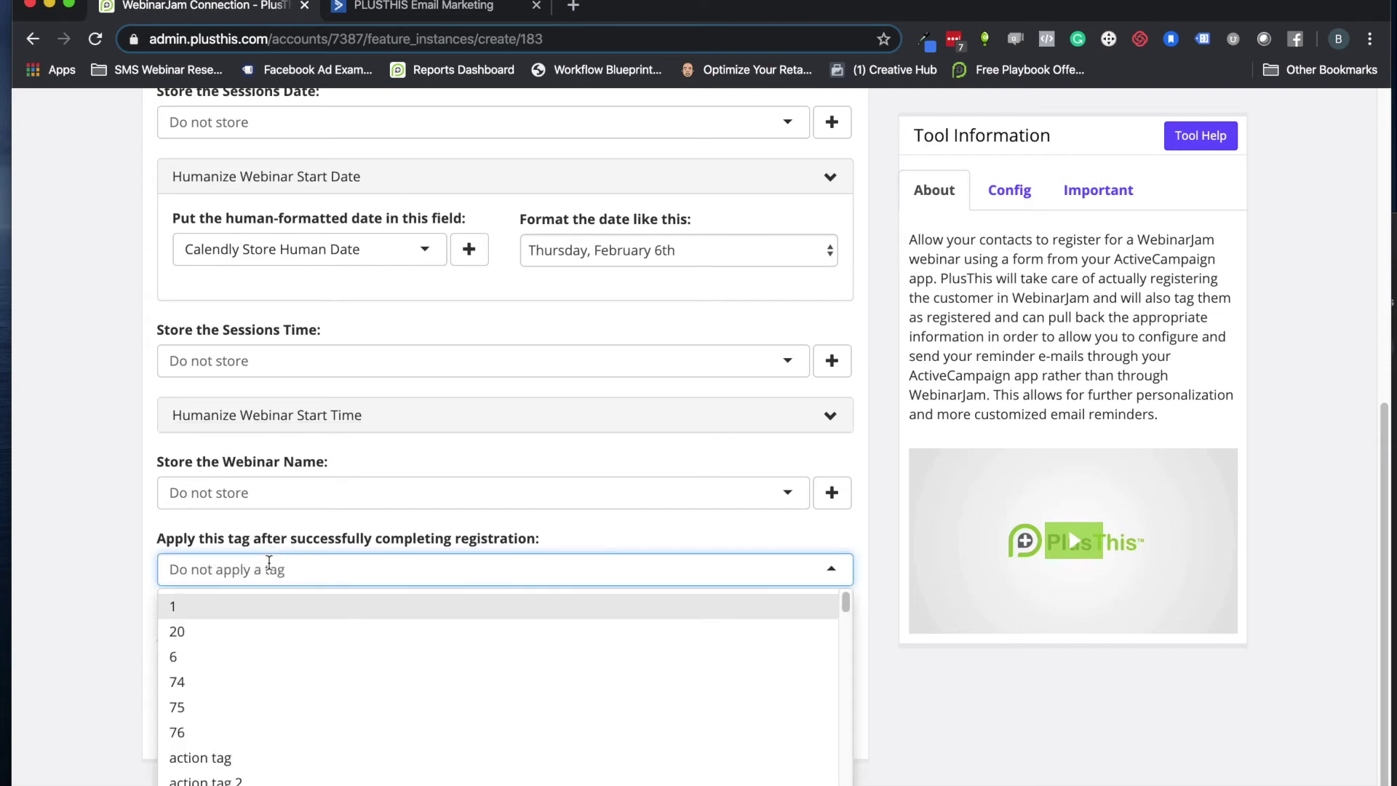
text(Webinar)
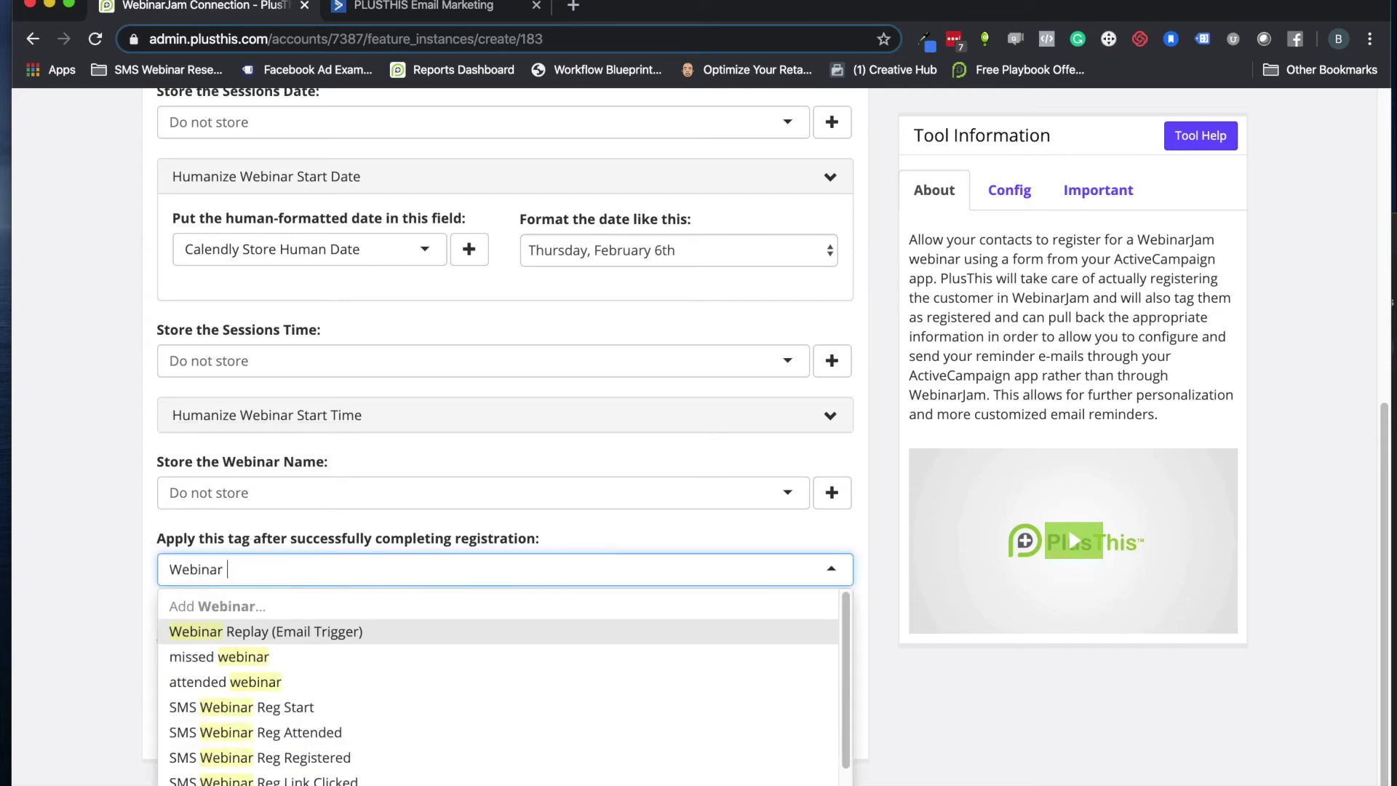
text( Registratio)
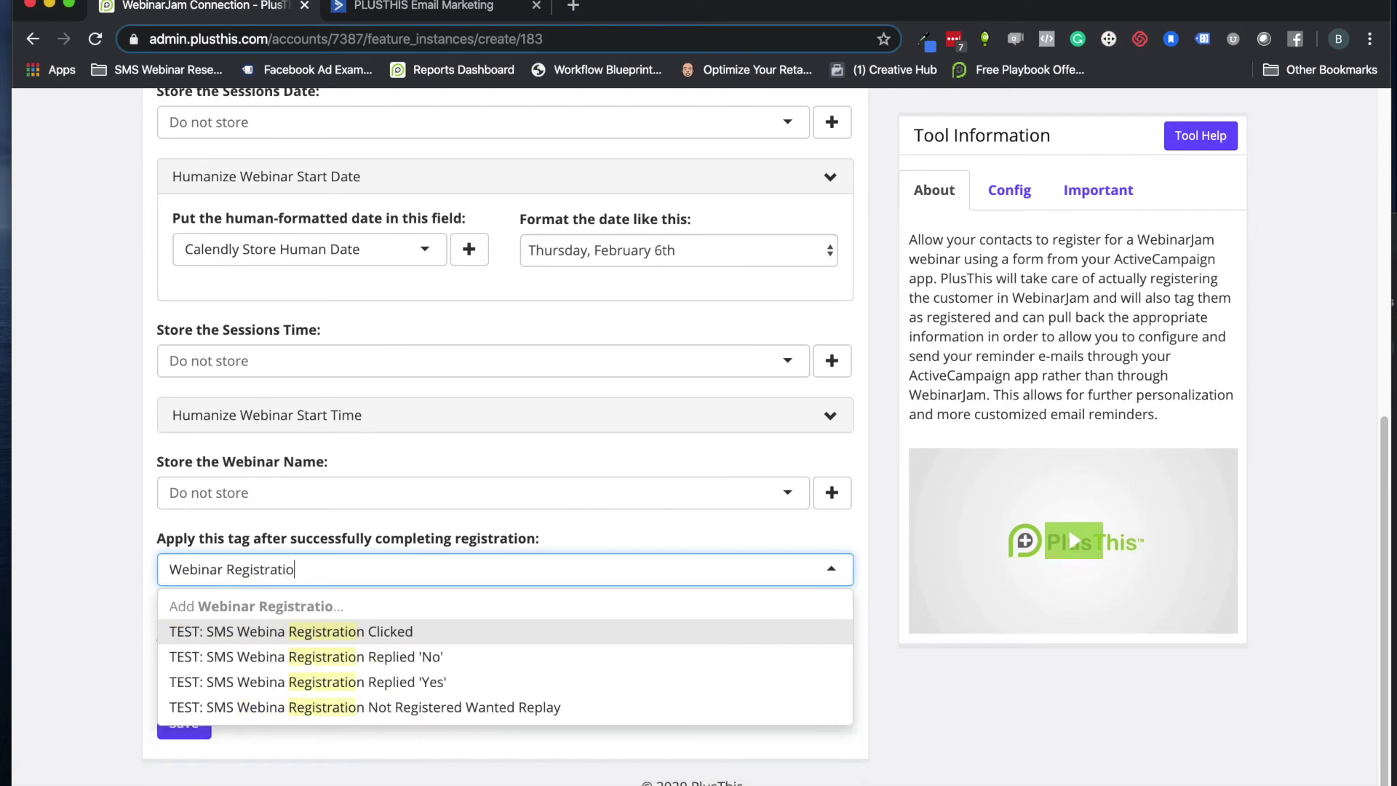
text(n)
click(280, 608)
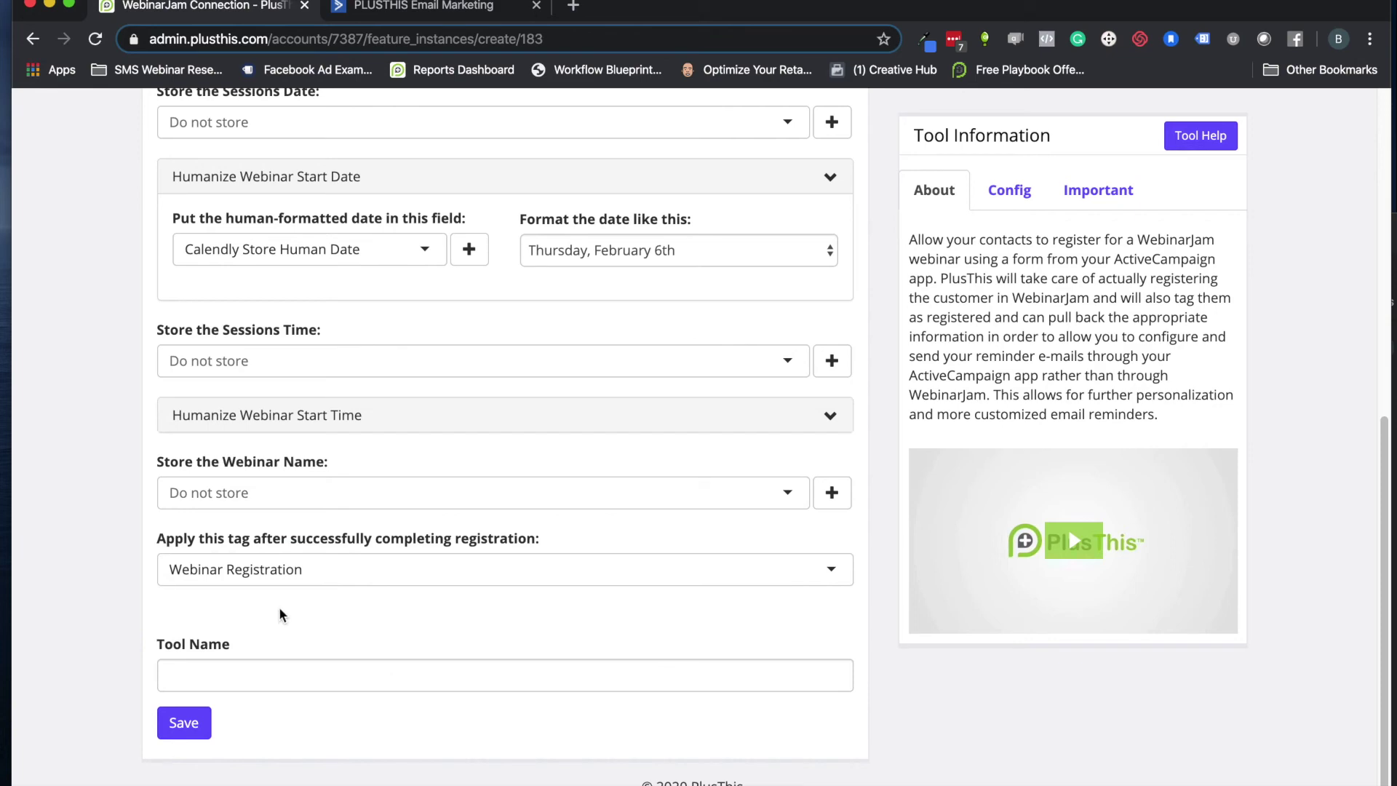
click(406, 14)
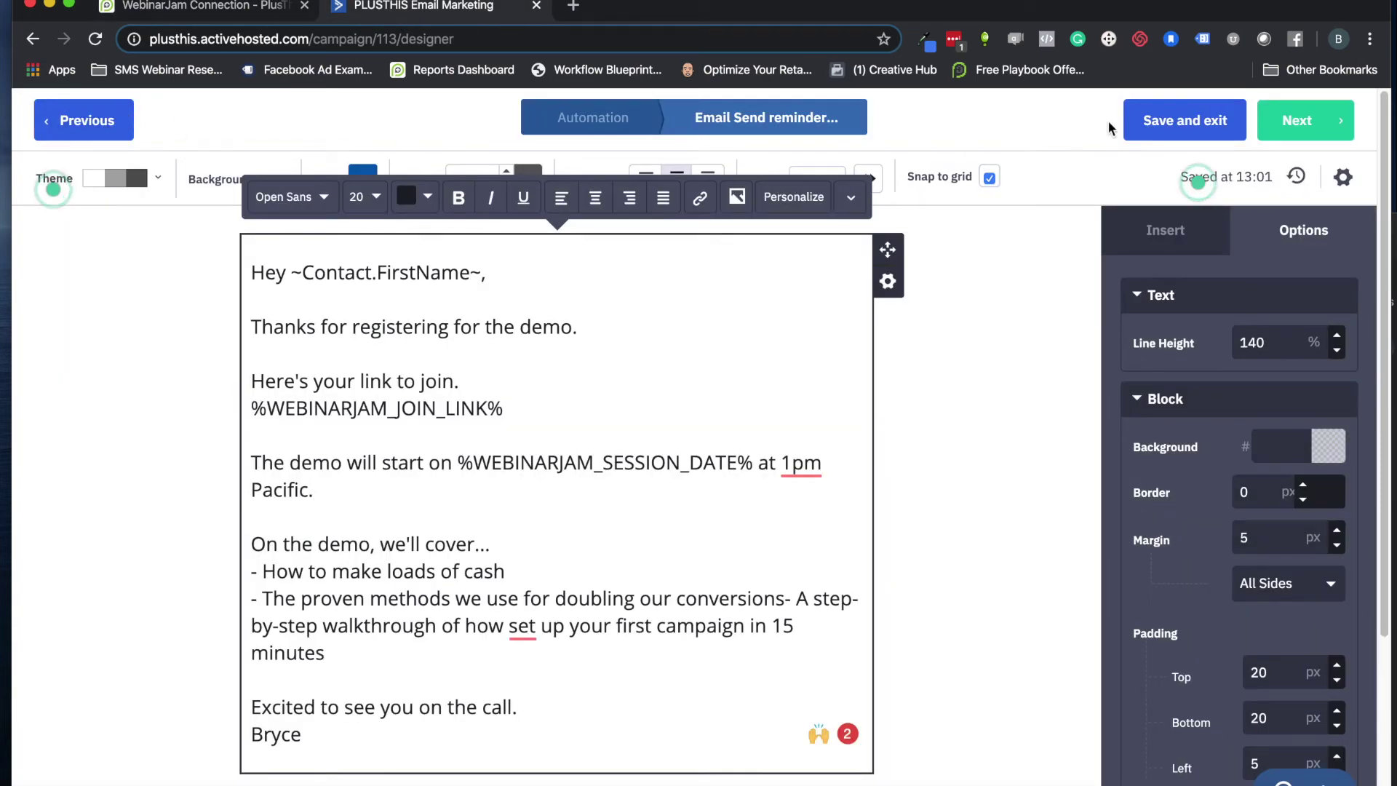
- Save the reminder email, then add a goal step below Post contact info and begin naming it
click(1162, 119)
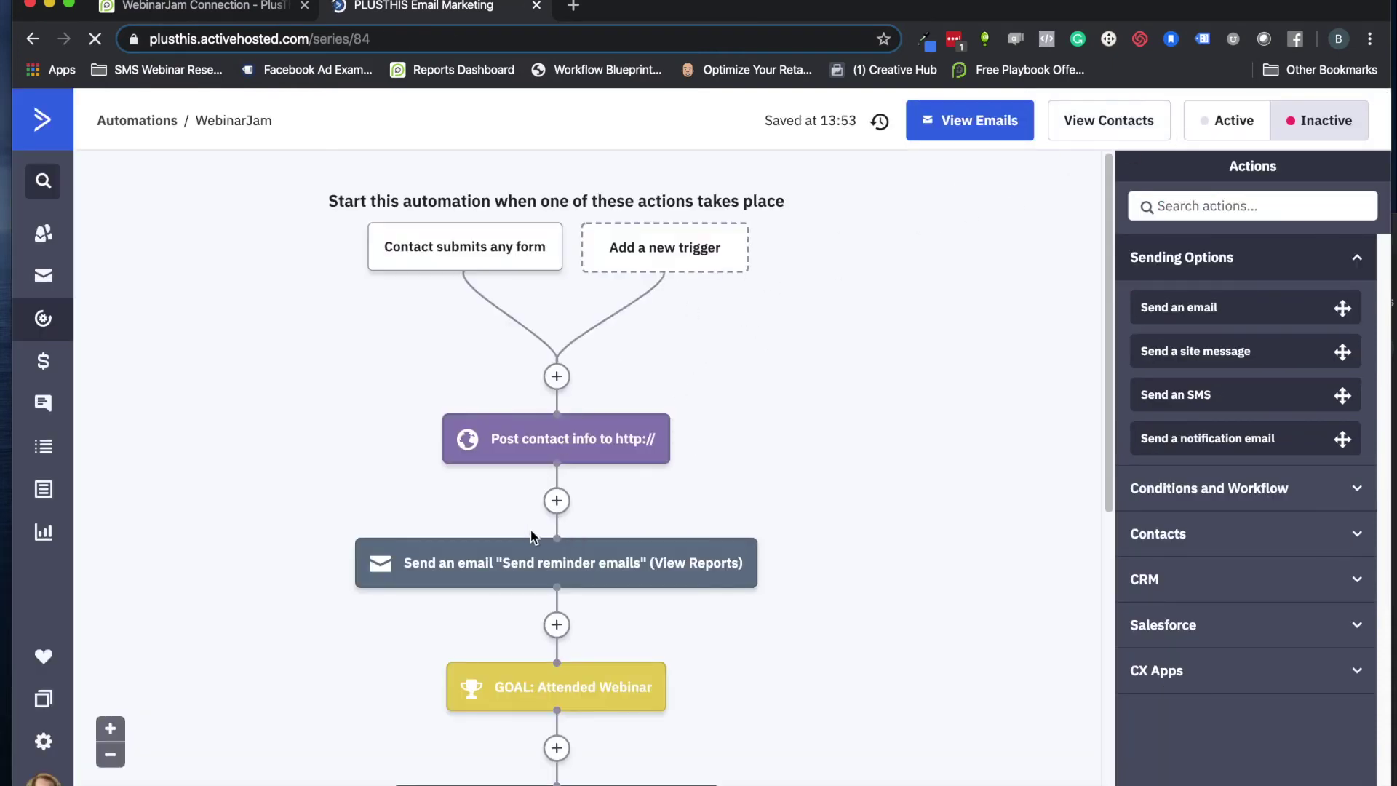
mouse_move(550, 461)
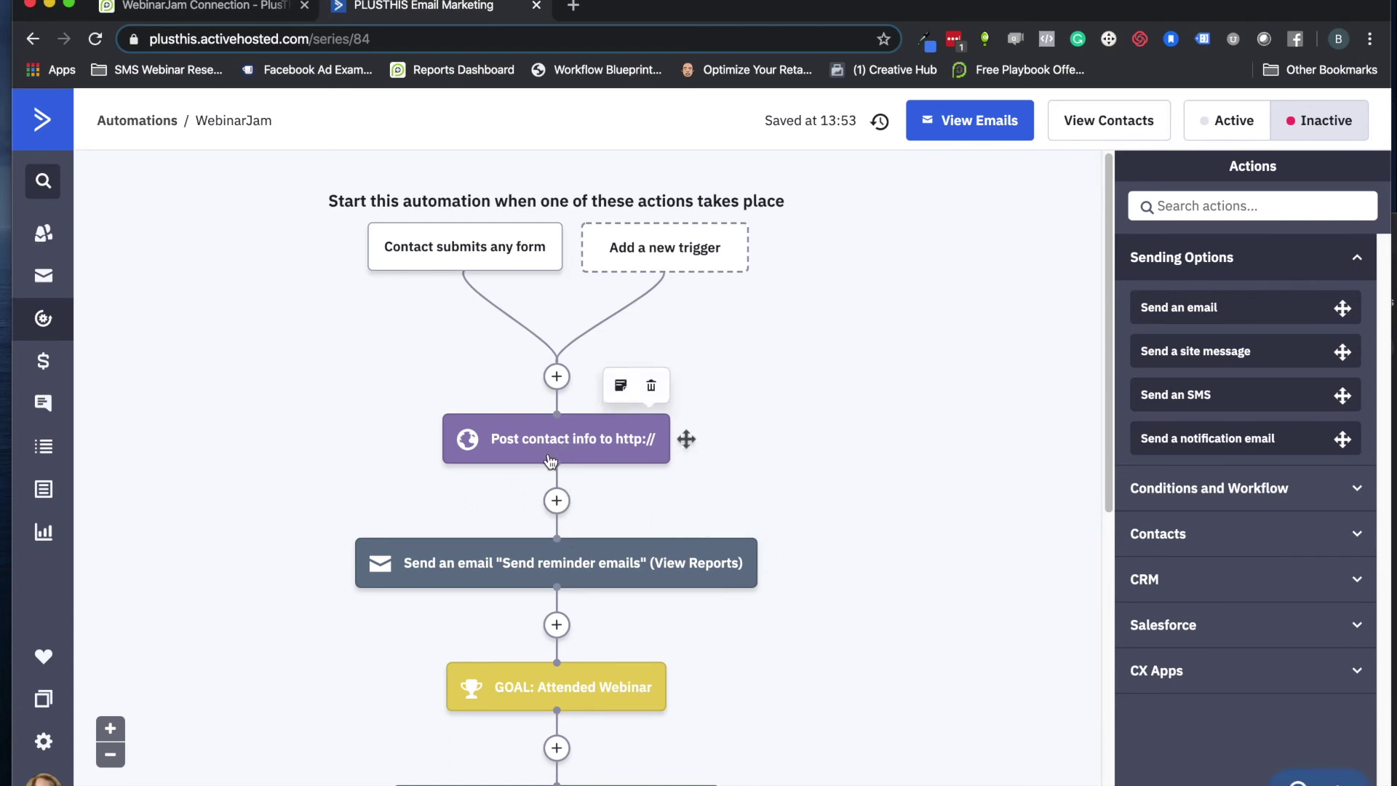
click(556, 502)
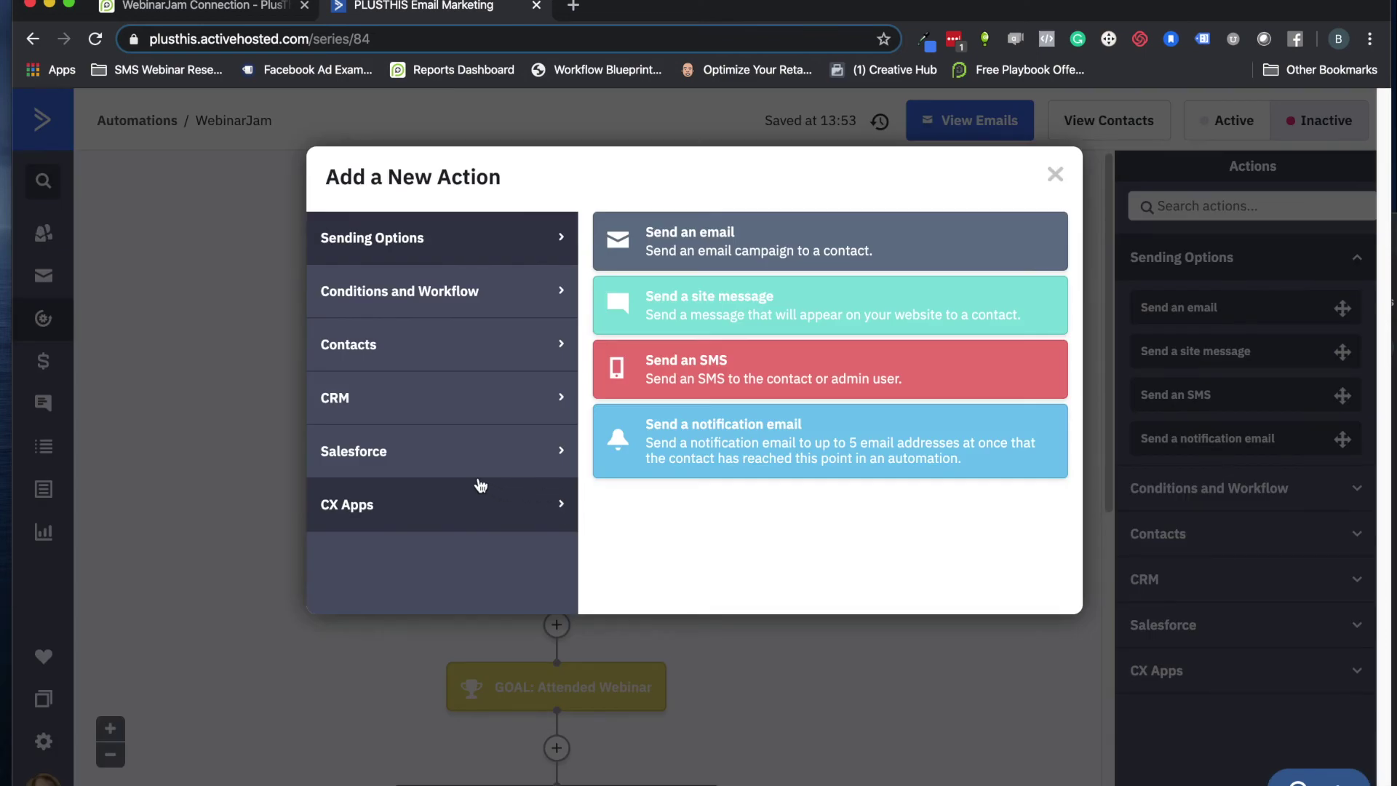
click(446, 280)
click(701, 522)
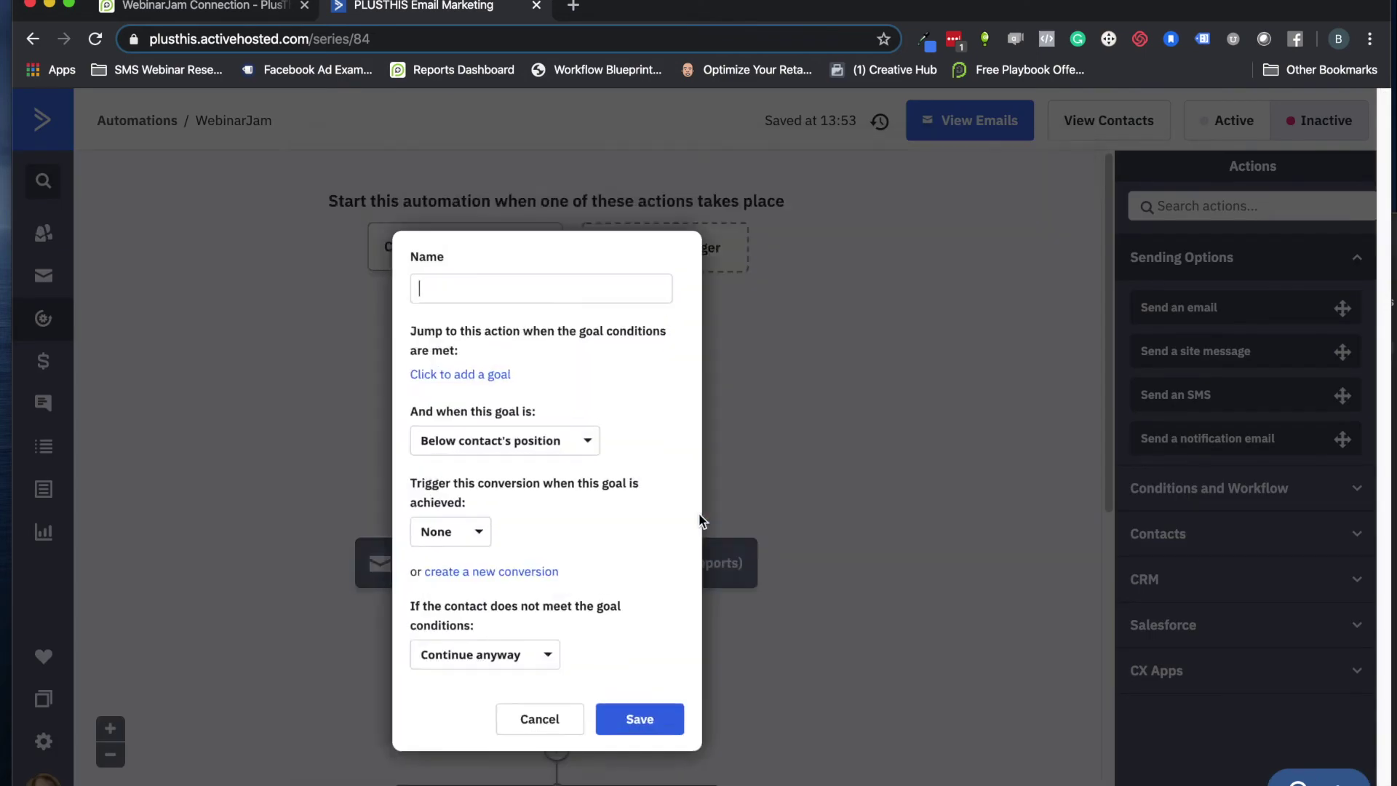
click(454, 275)
text(W)
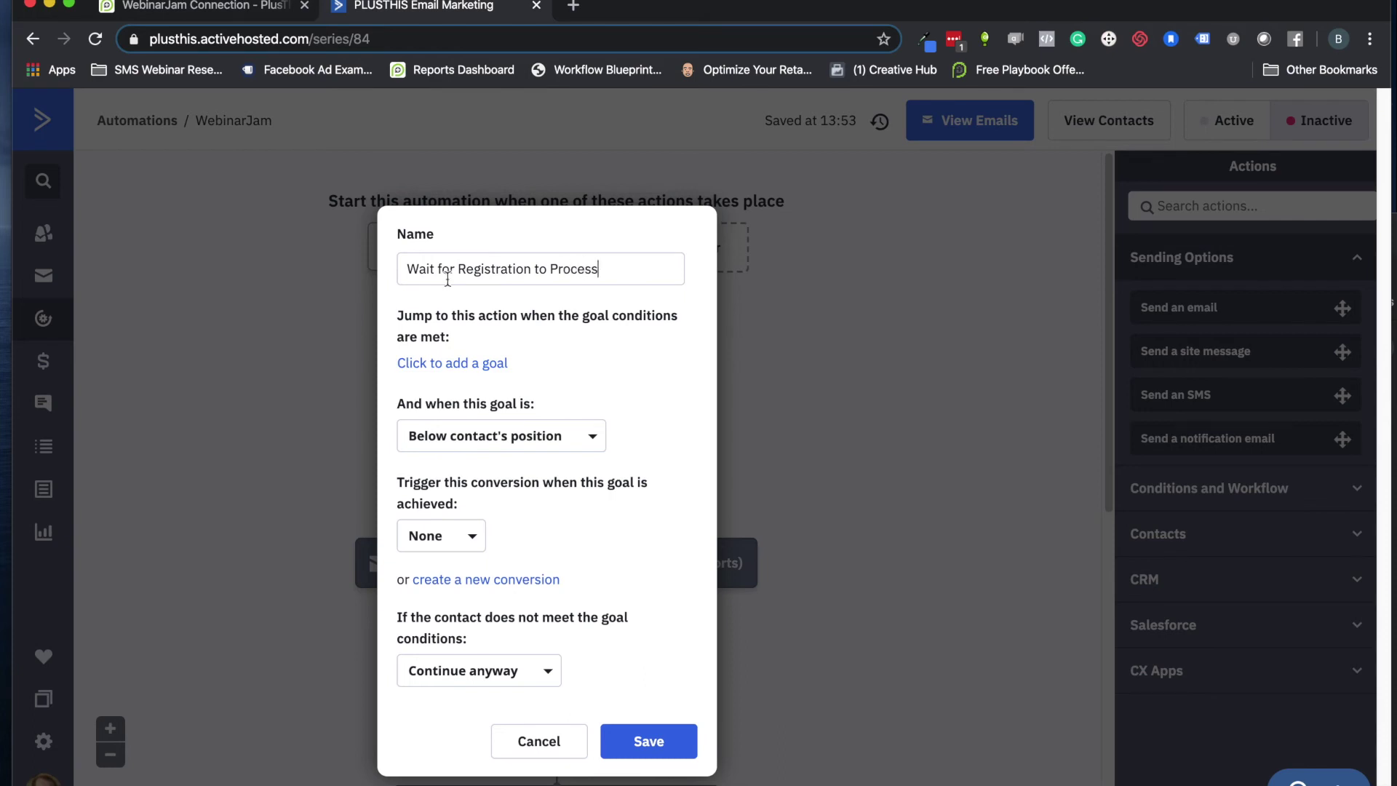
- Set the goal condition to: tag Webinar Registered exists
click(443, 361)
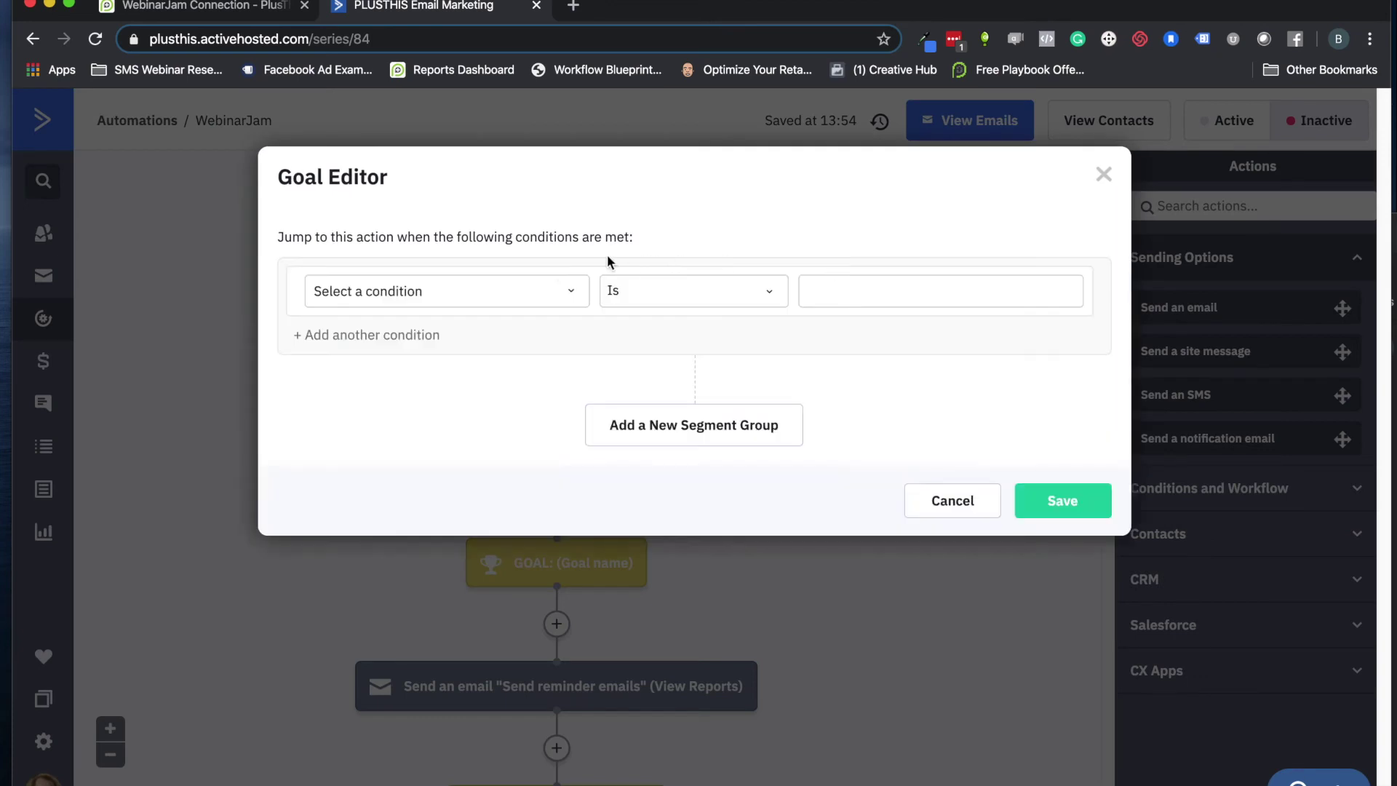
click(434, 298)
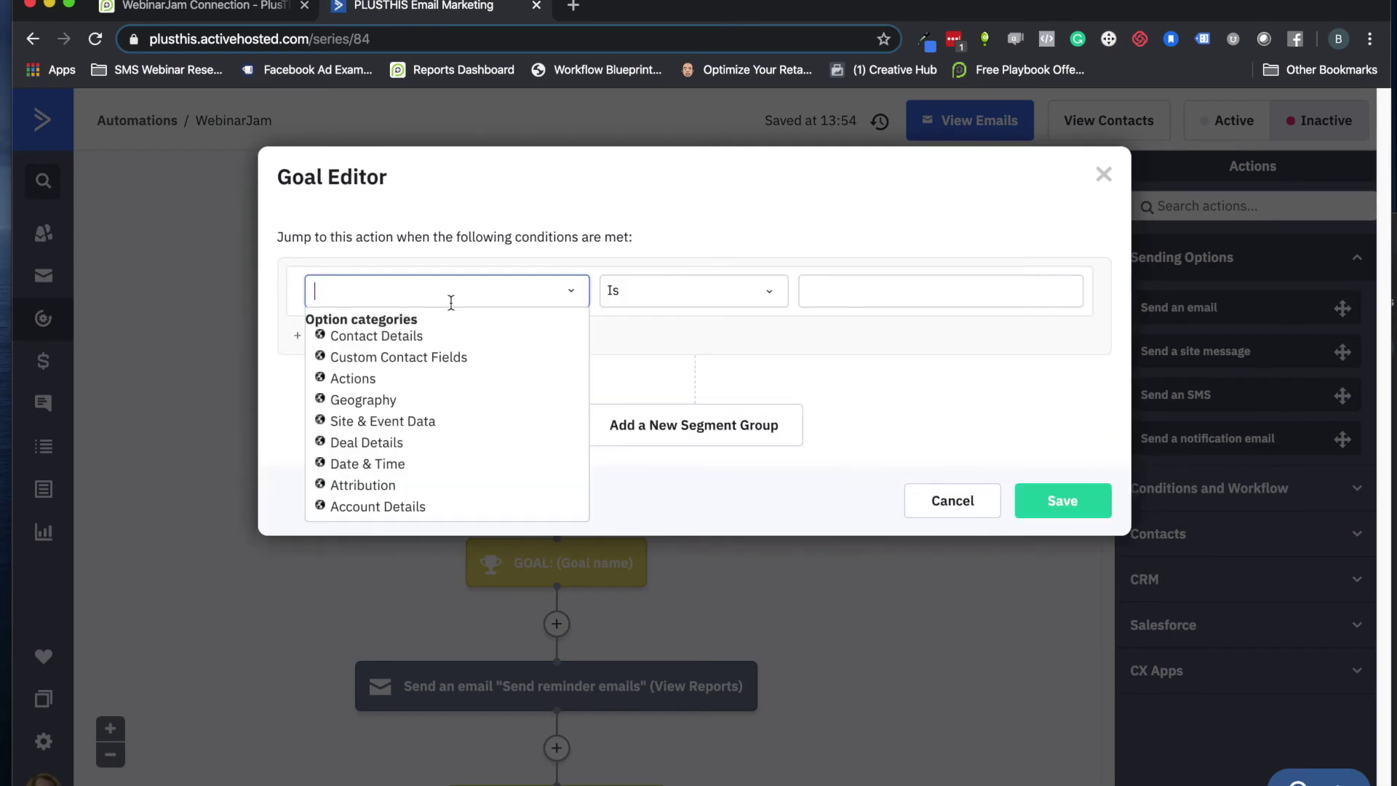
click(391, 339)
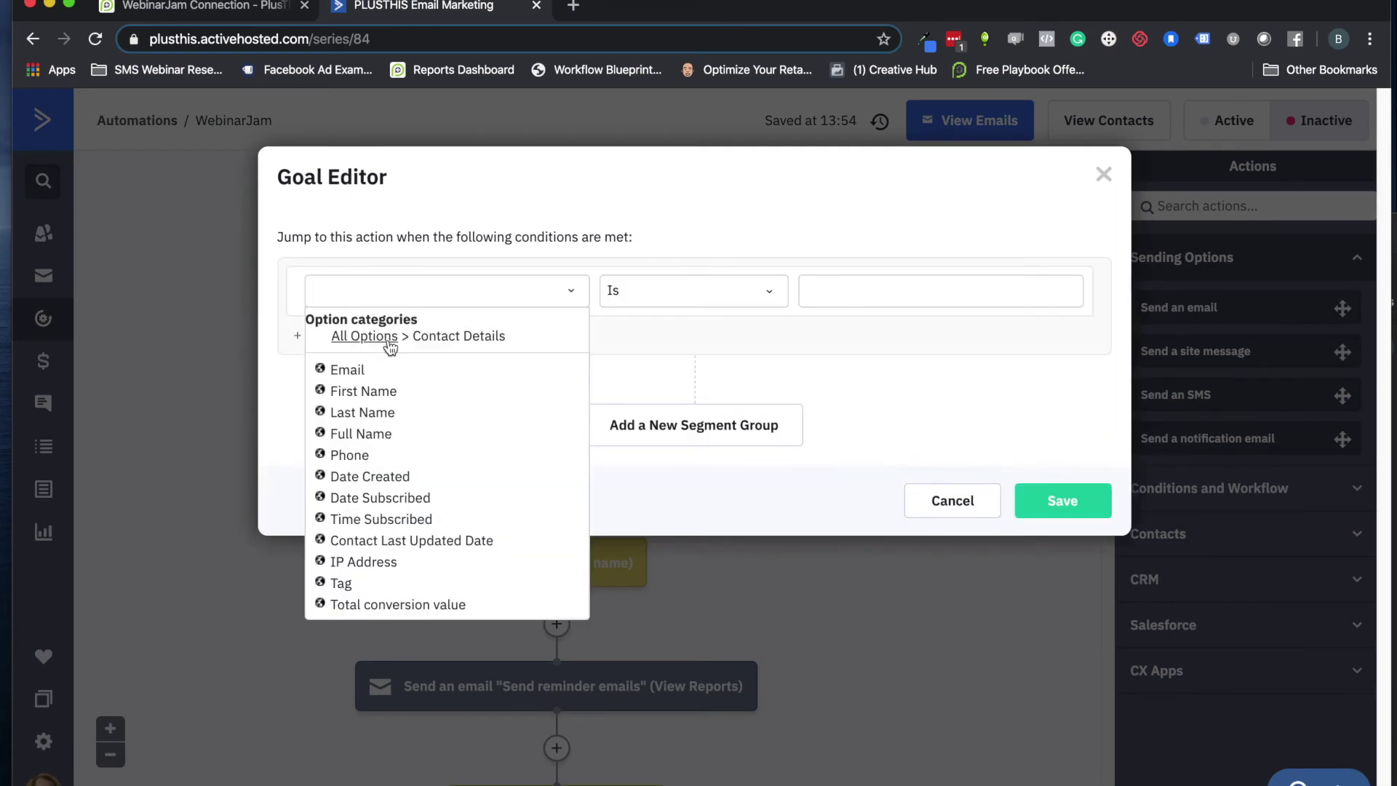
click(342, 584)
click(902, 295)
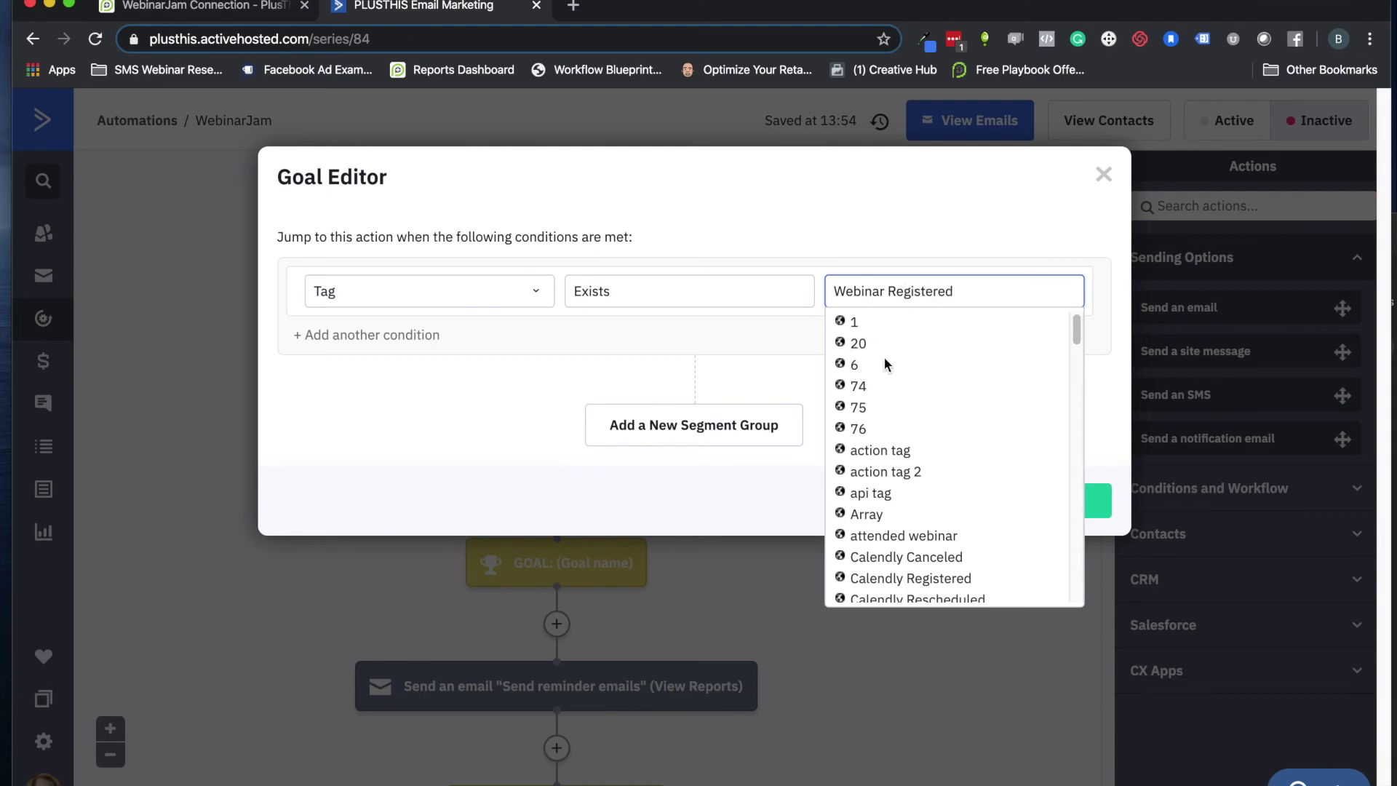
key(Tab)
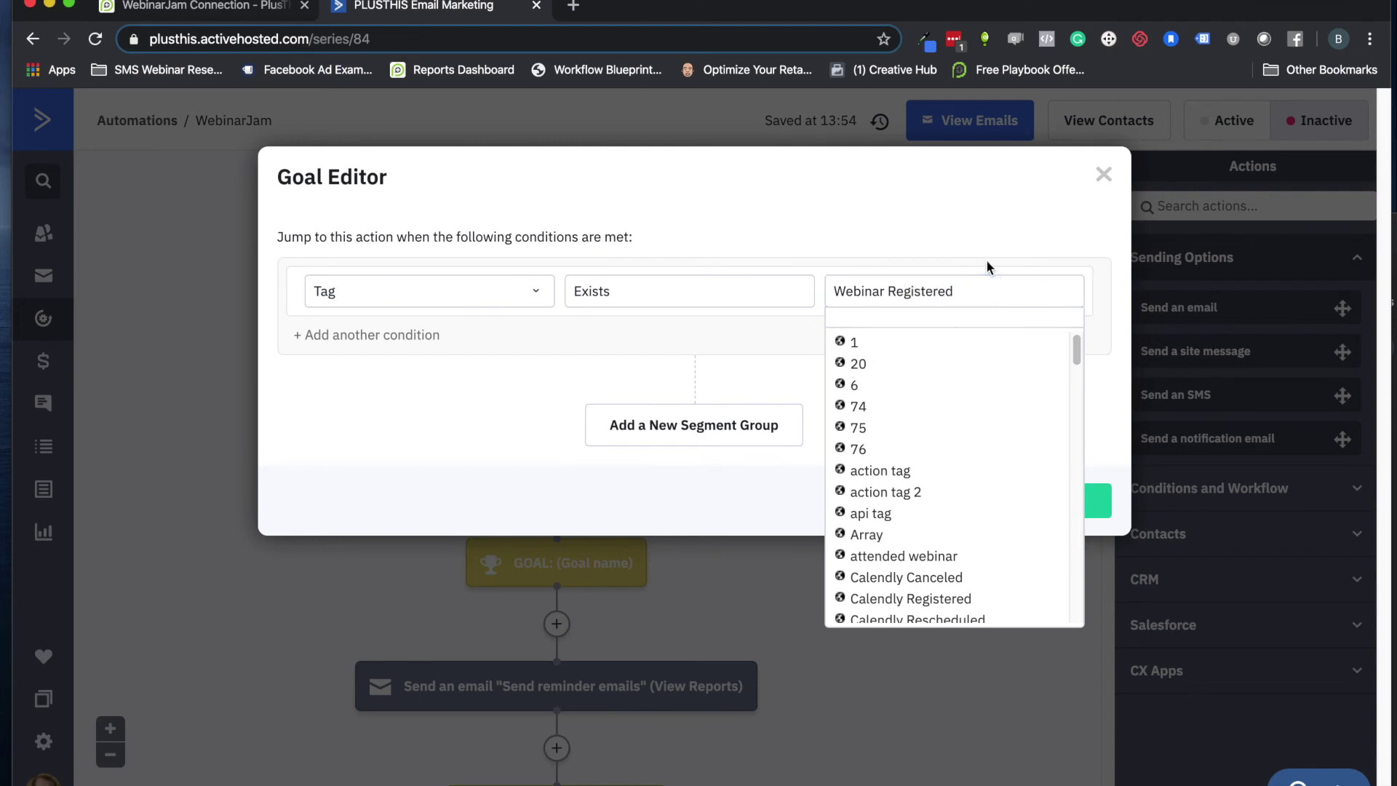
click(1068, 500)
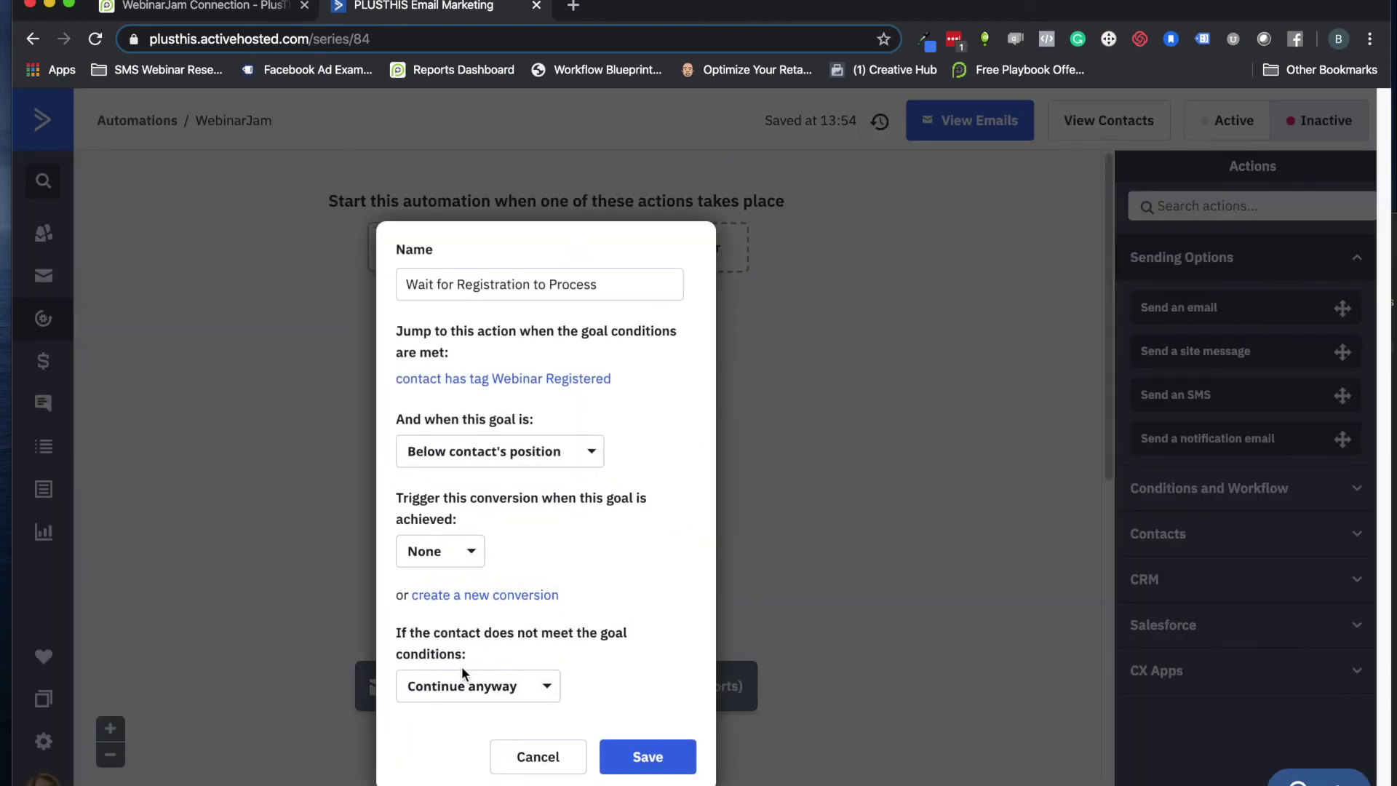
- Make contacts wait until the conditions are met and save the goal
click(462, 684)
click(468, 754)
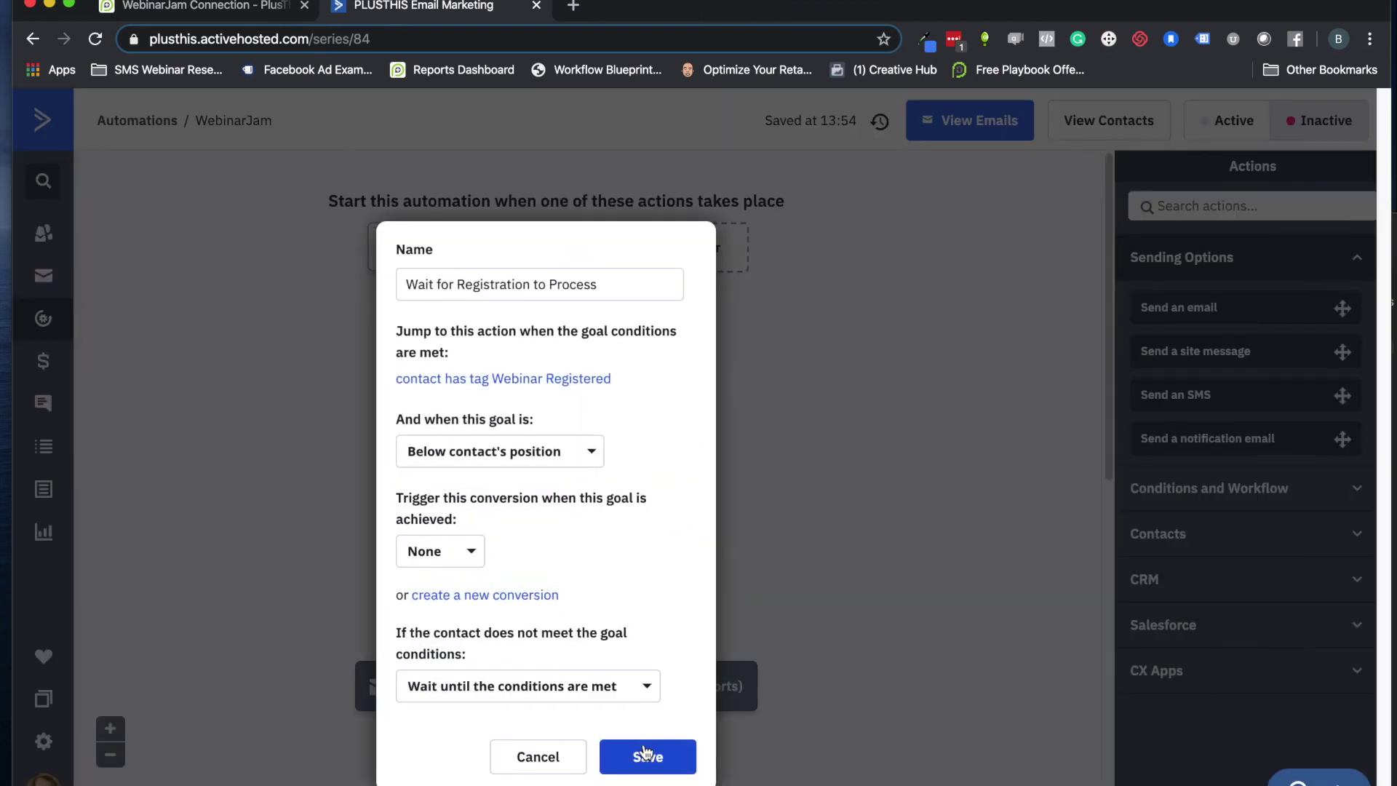
click(644, 755)
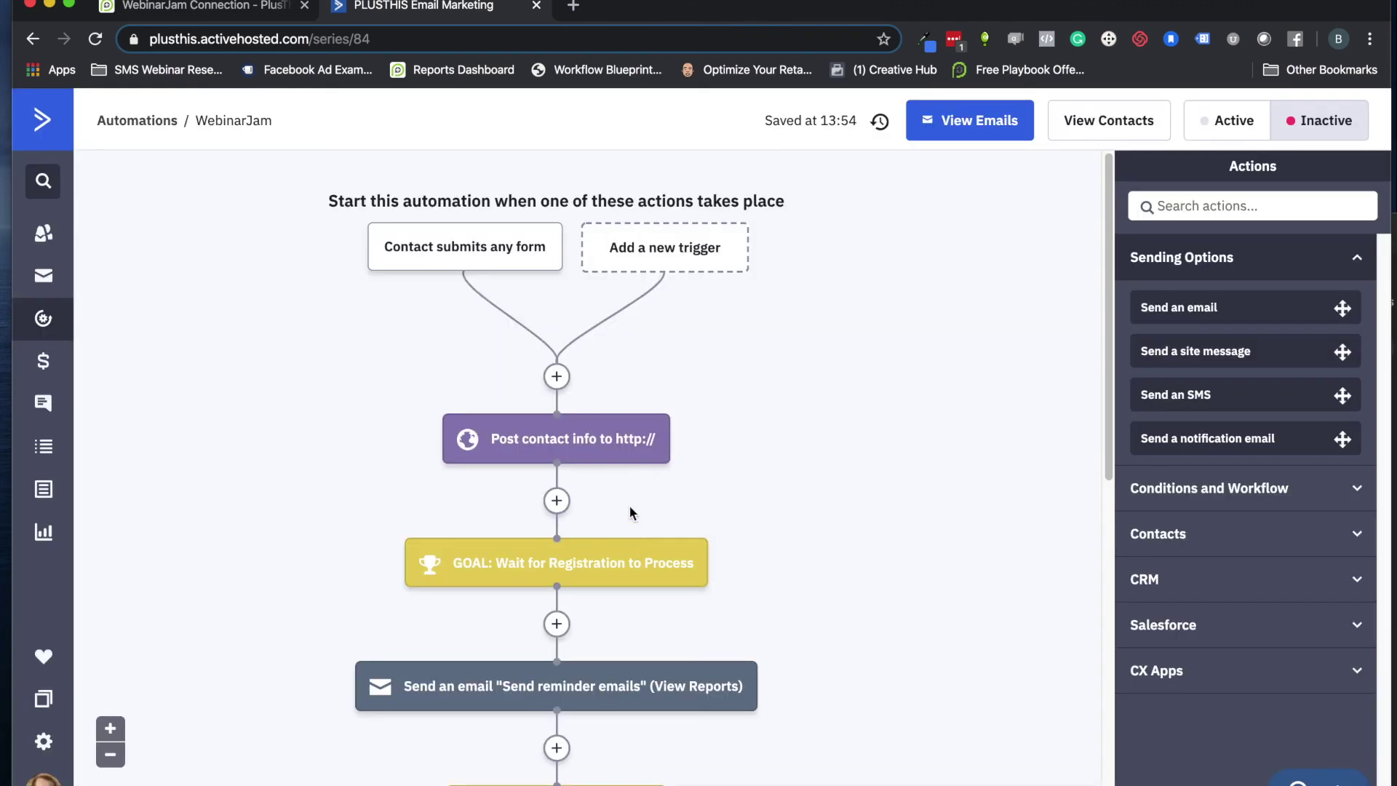
mouse_move(575, 438)
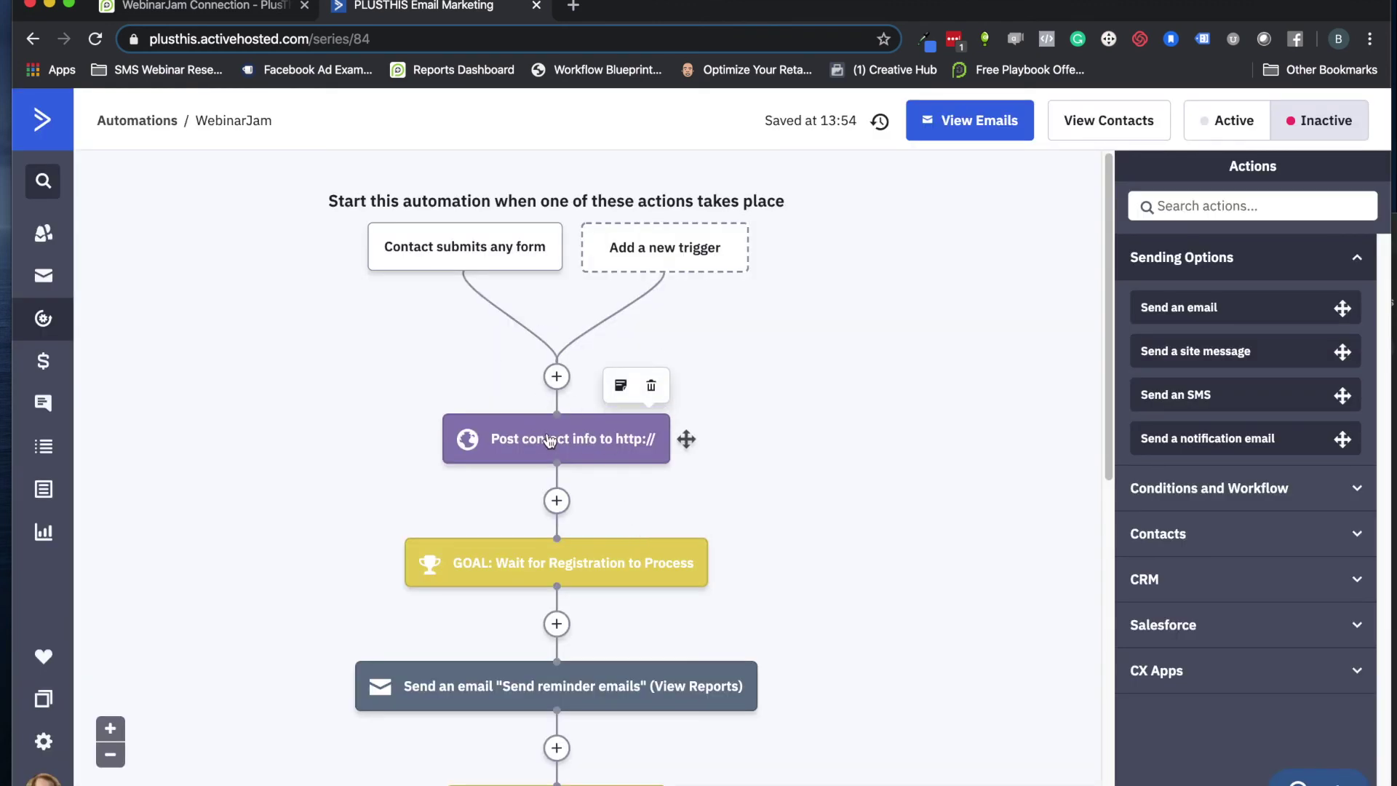
mouse_move(556, 586)
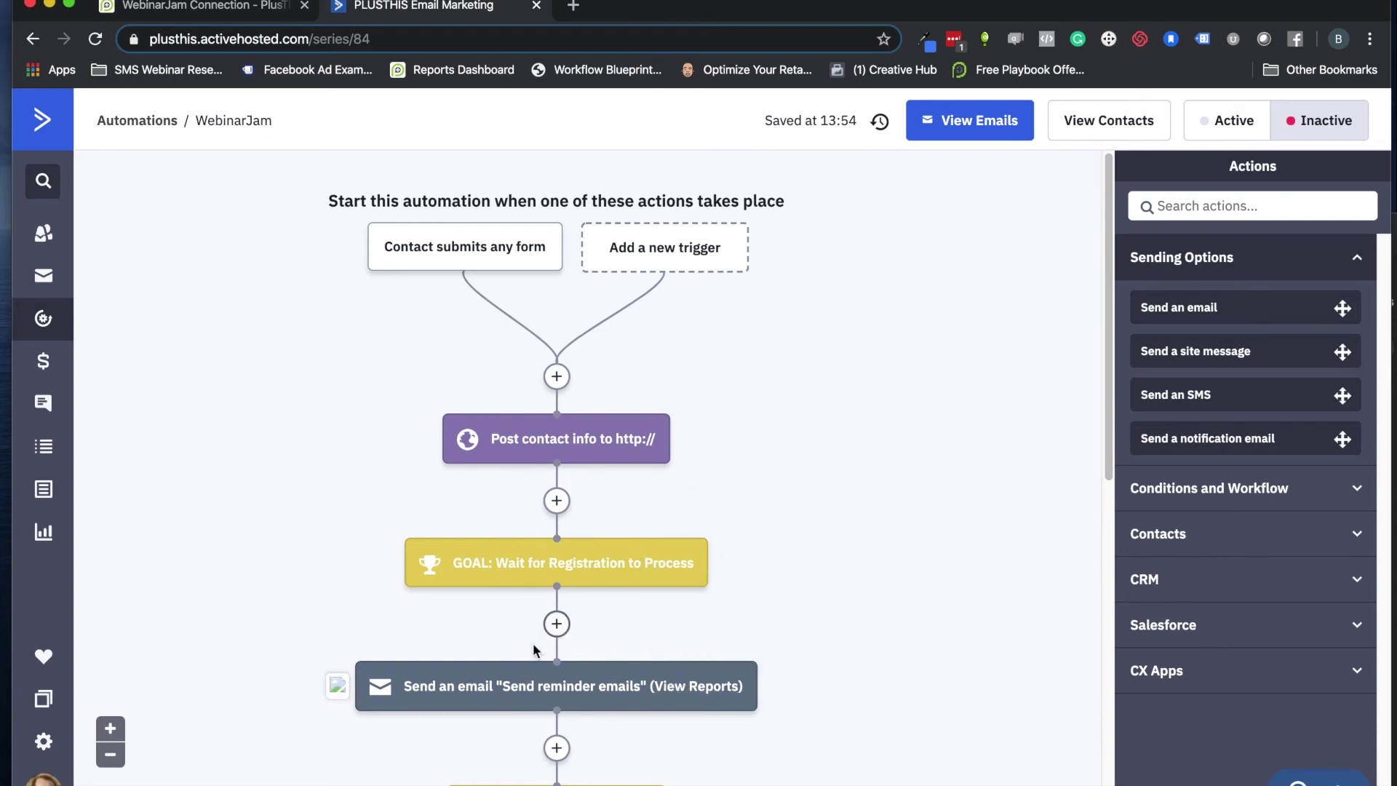
click(237, 10)
- Name the tool 'WebinarJam Test', save it, and copy its webhook Tool URL
click(231, 663)
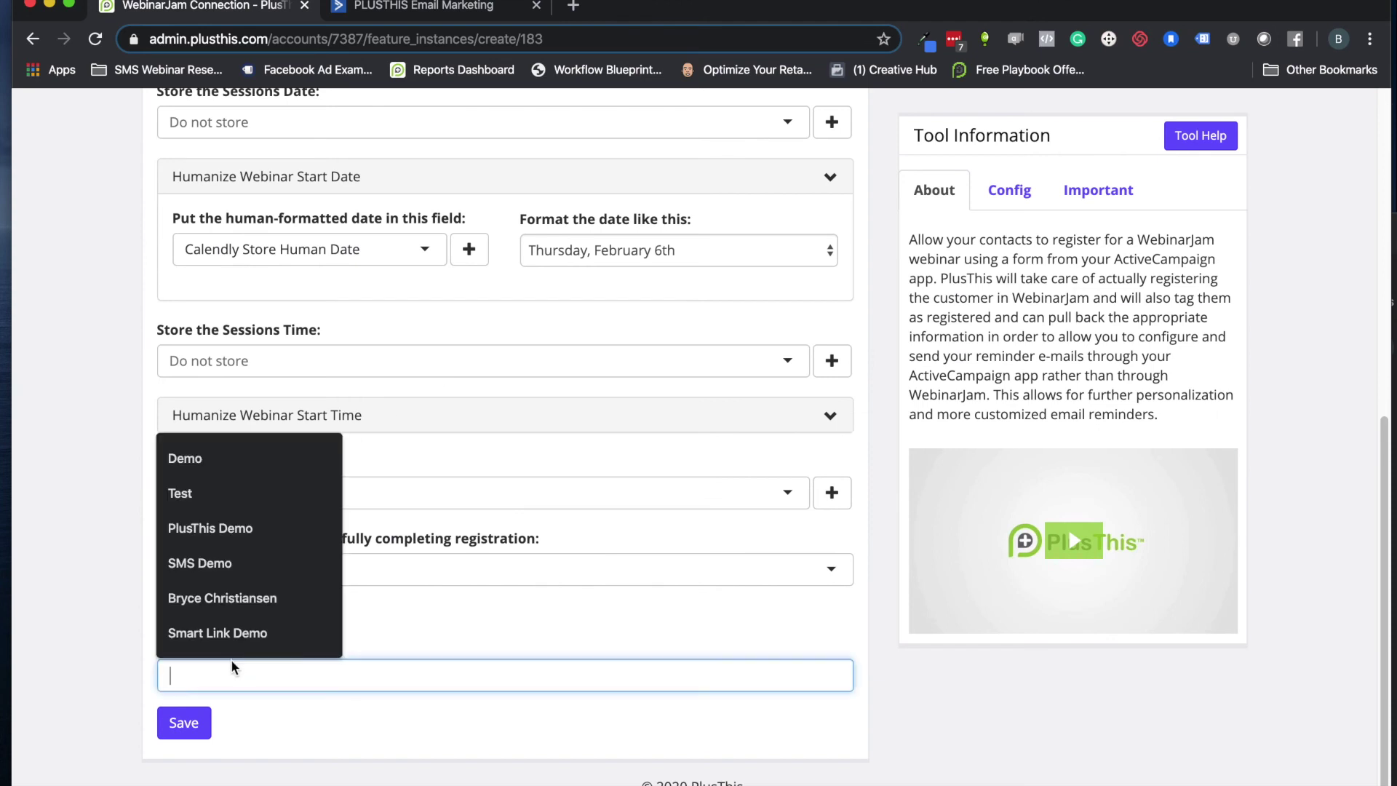
text(WebinarJam Test)
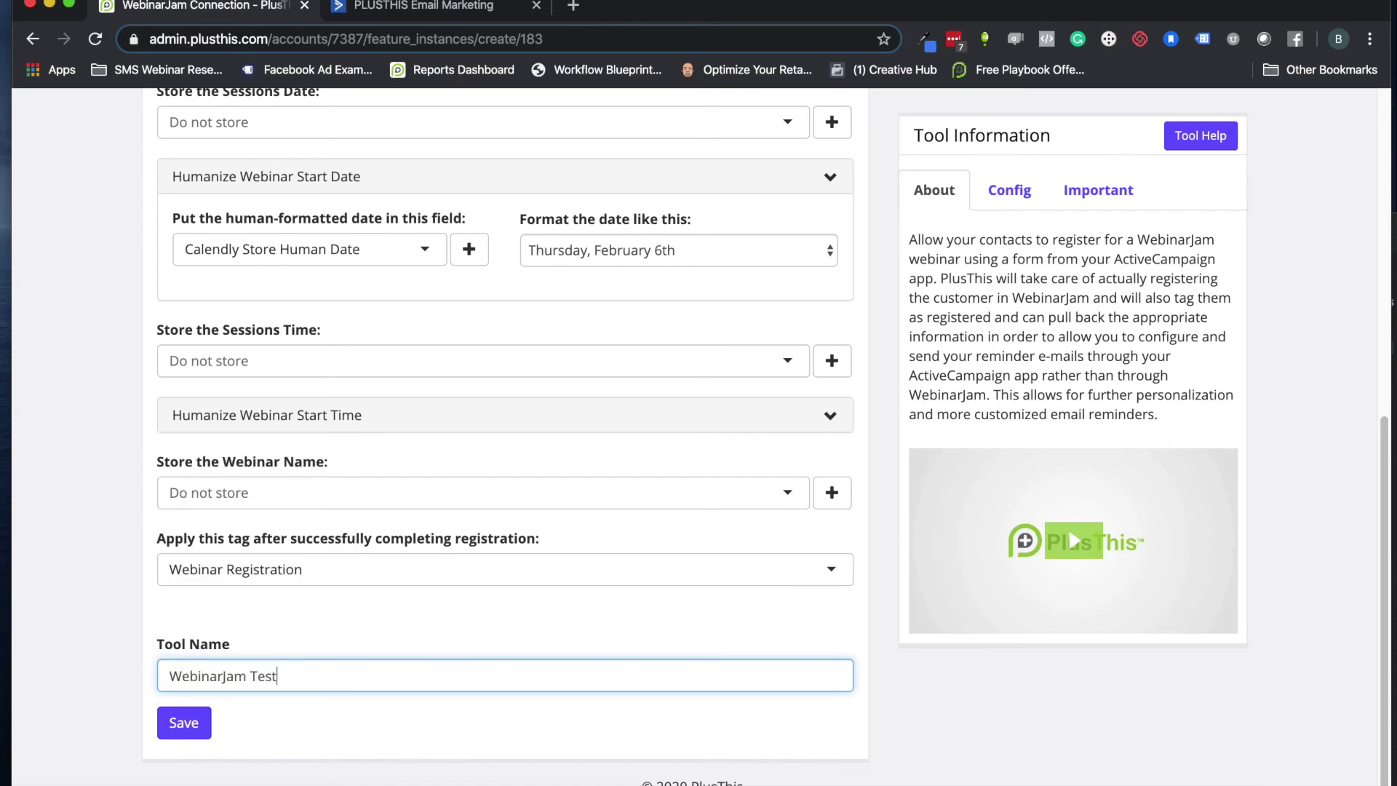
click(186, 717)
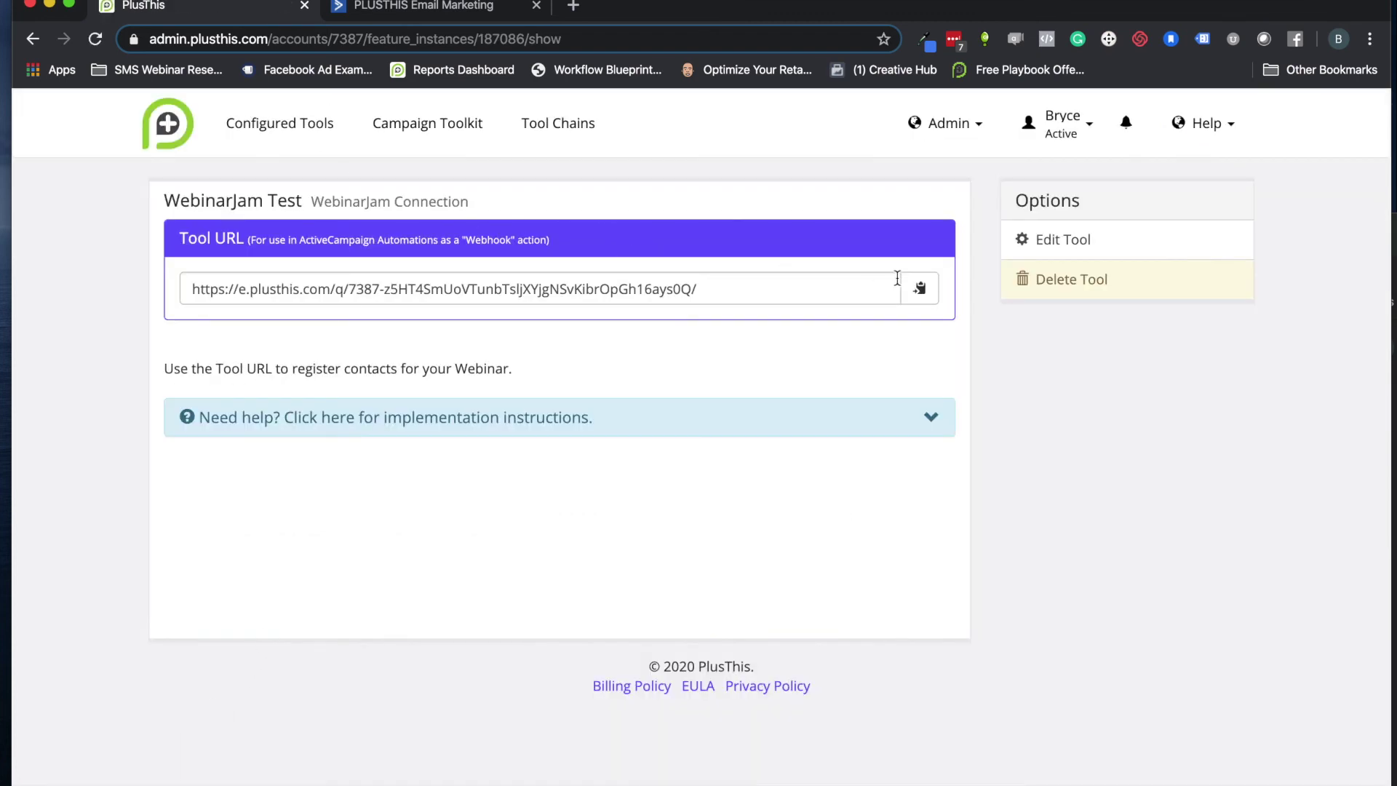
click(923, 289)
click(923, 290)
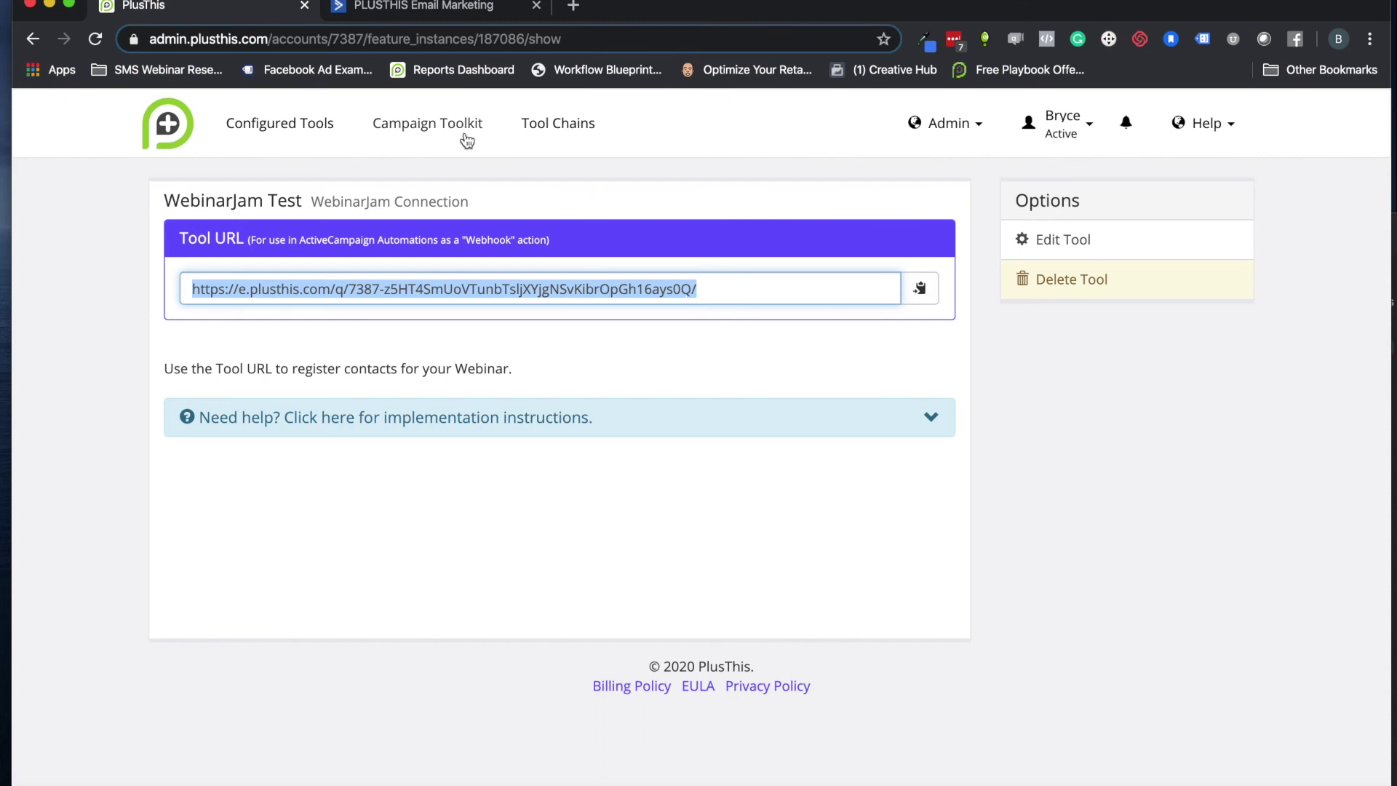
click(444, 10)
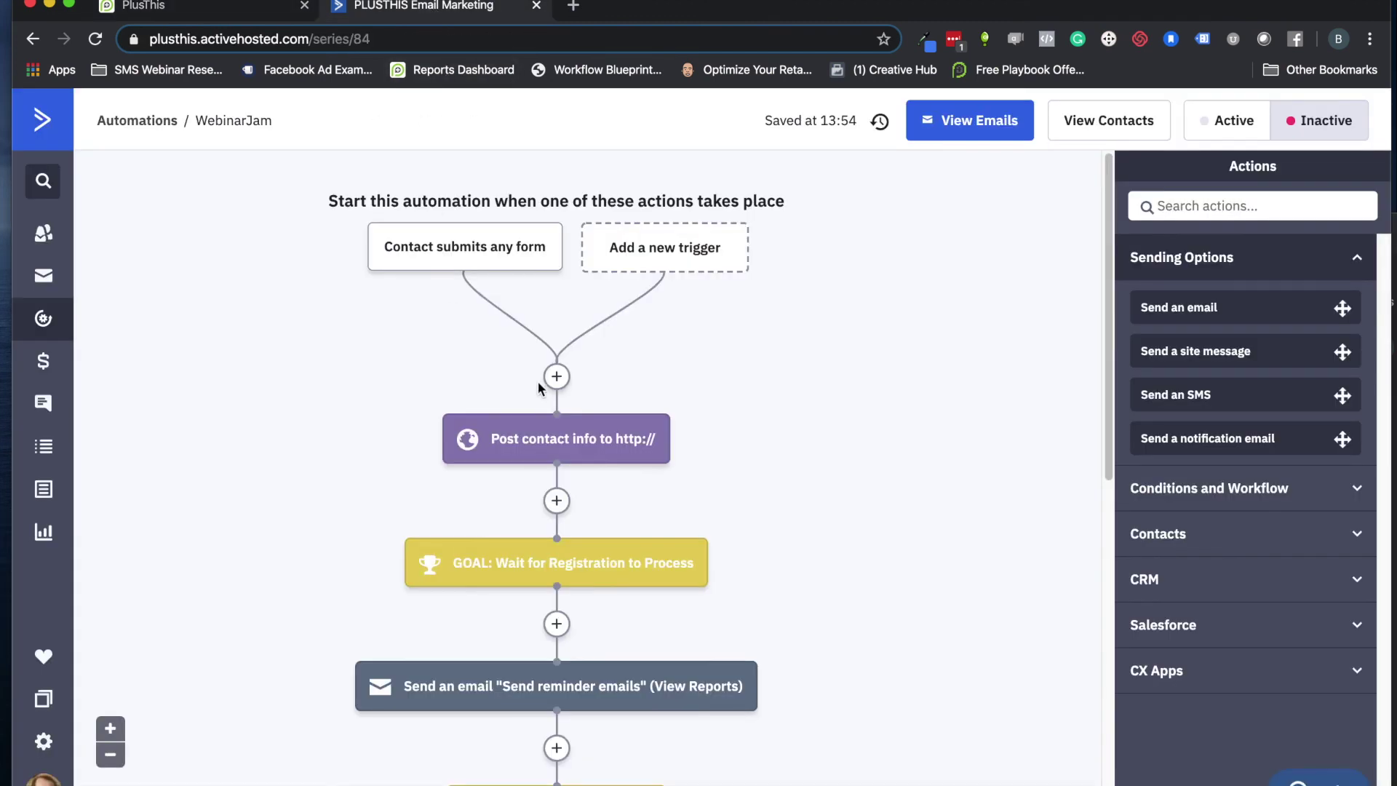
click(579, 437)
double_click(487, 400)
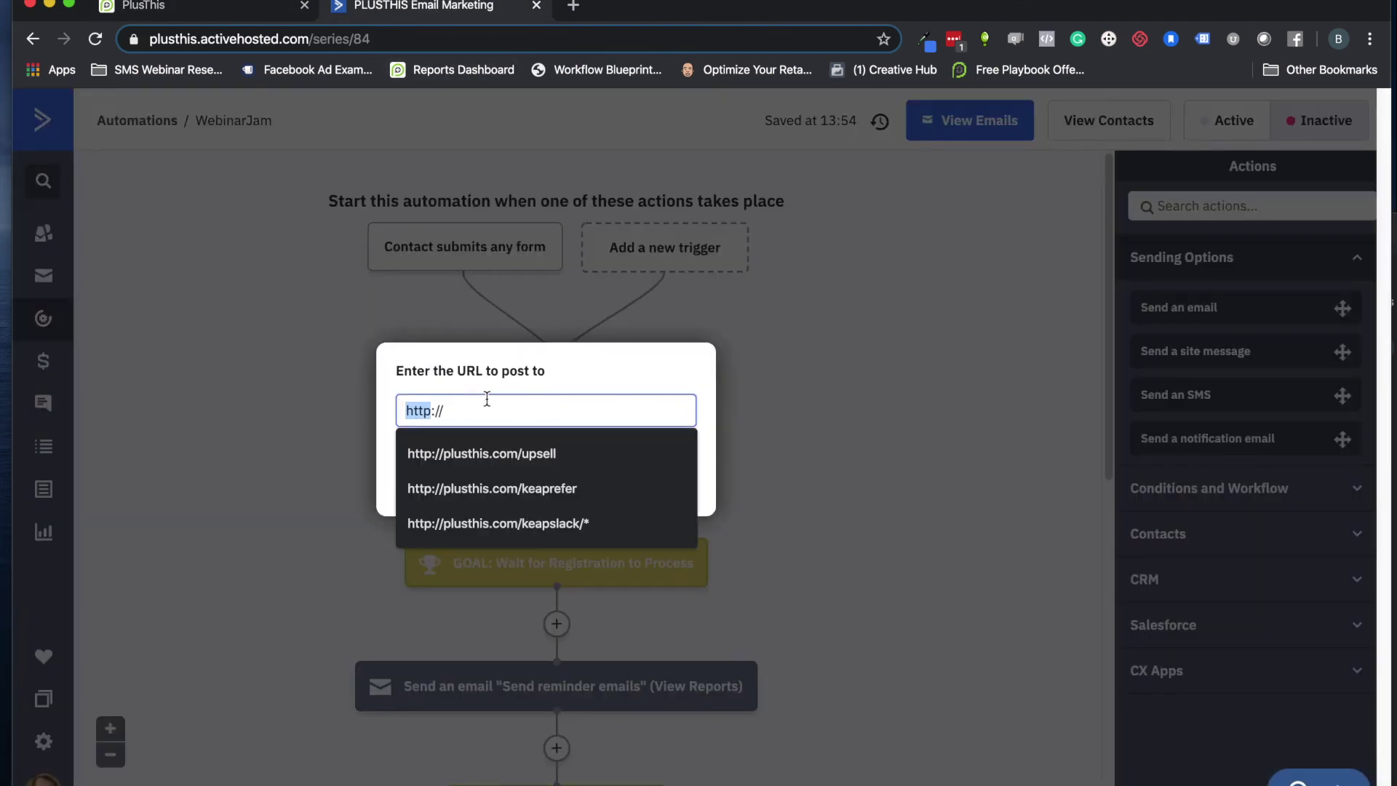
key(BackSpace)
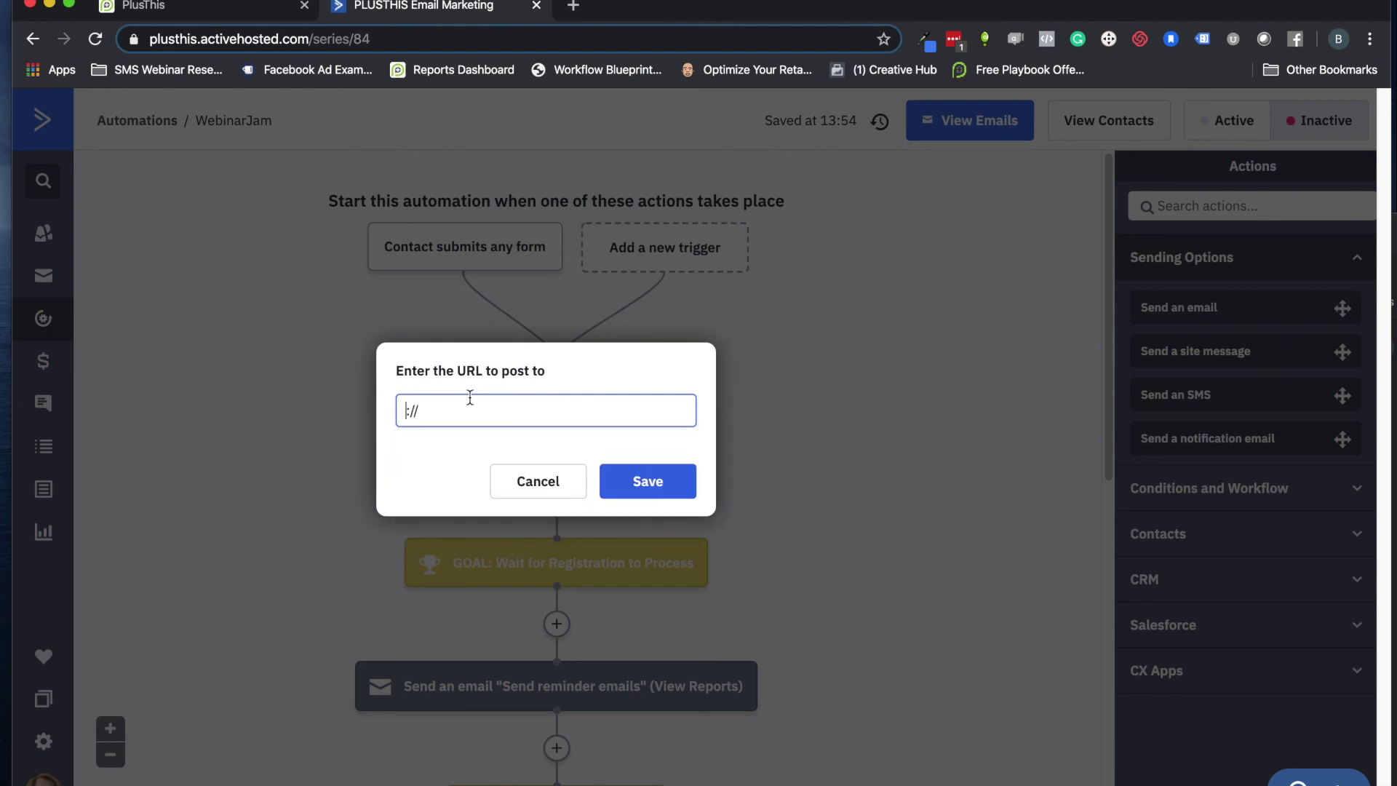
double_click(412, 408)
key(BackSpace)
key(ctrl+v)
click(644, 480)
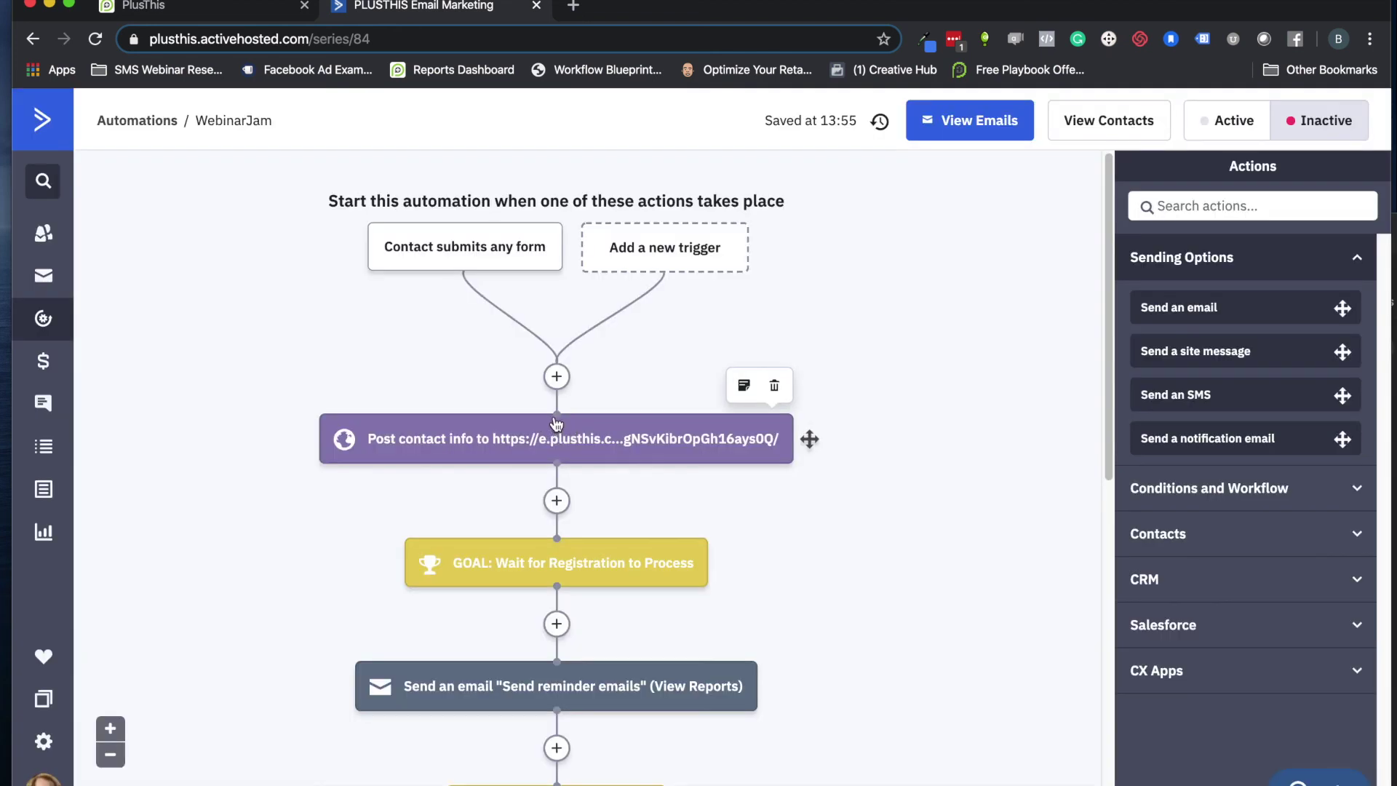
mouse_move(502, 455)
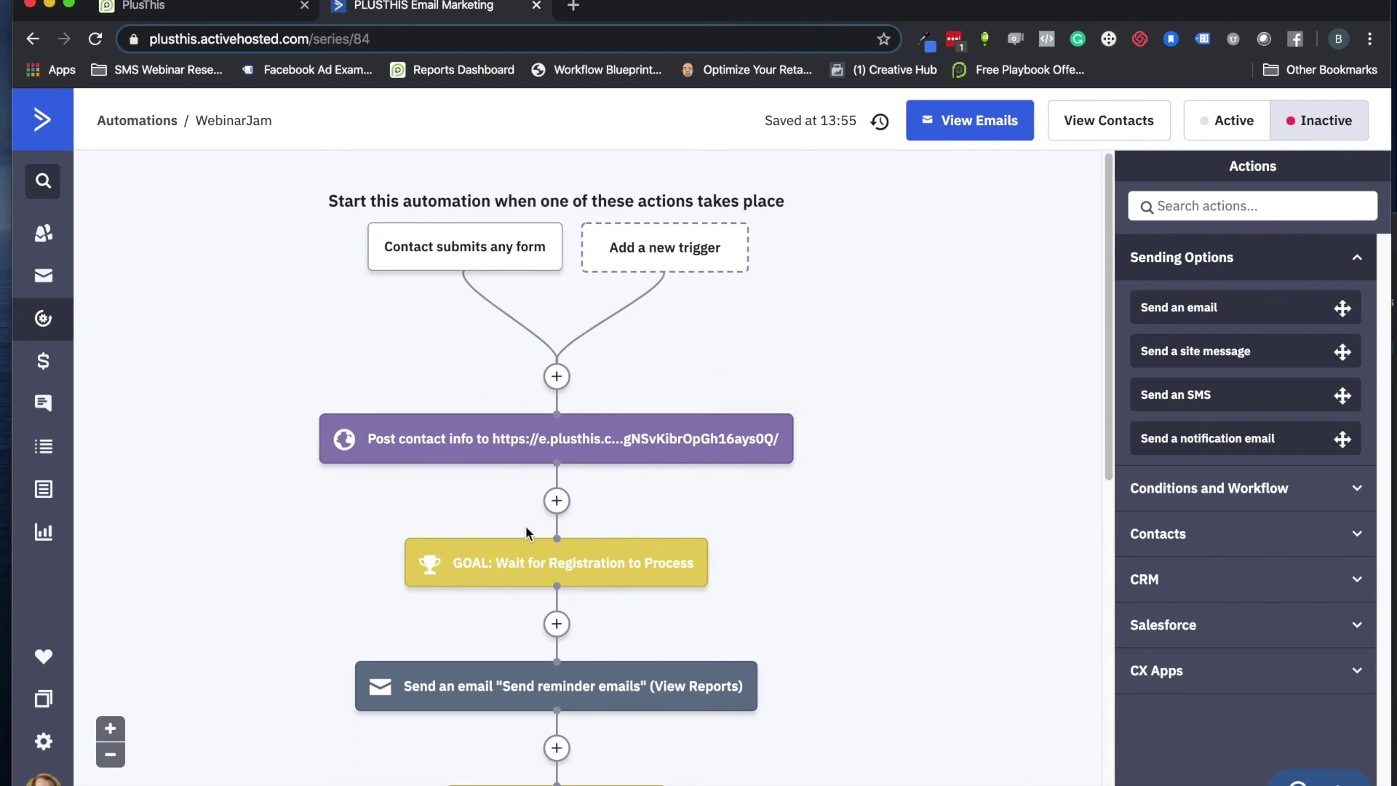
mouse_move(565, 553)
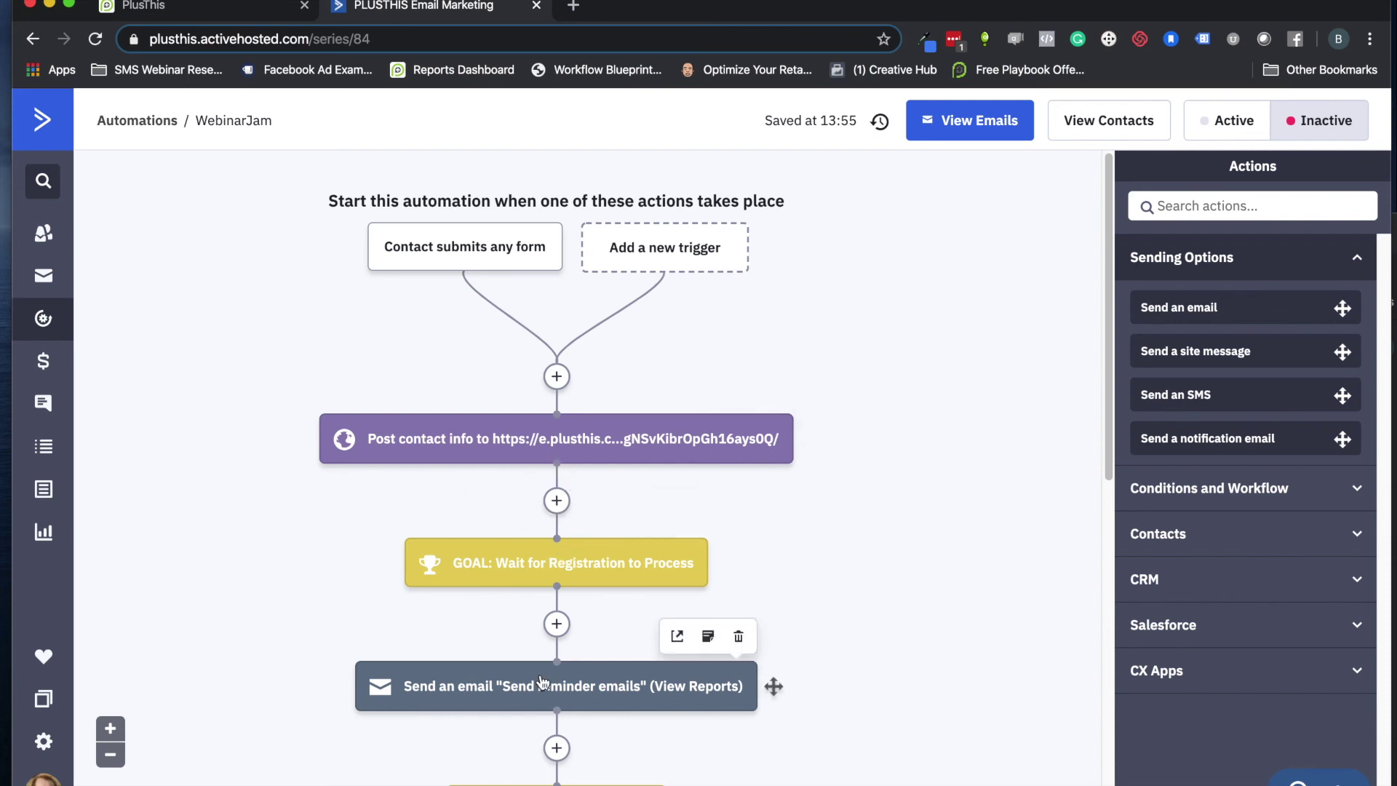
mouse_move(625, 689)
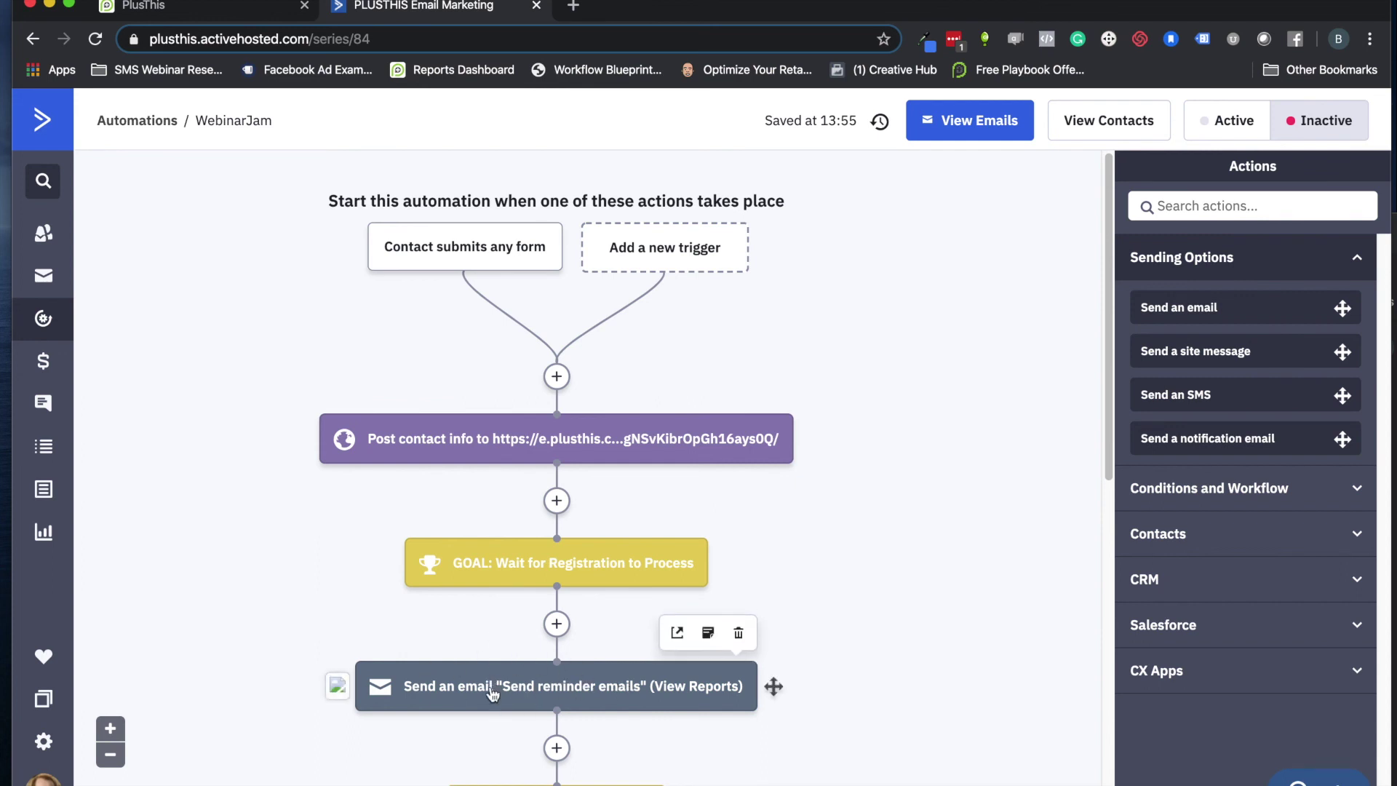
scroll(566, 665, down, 1)
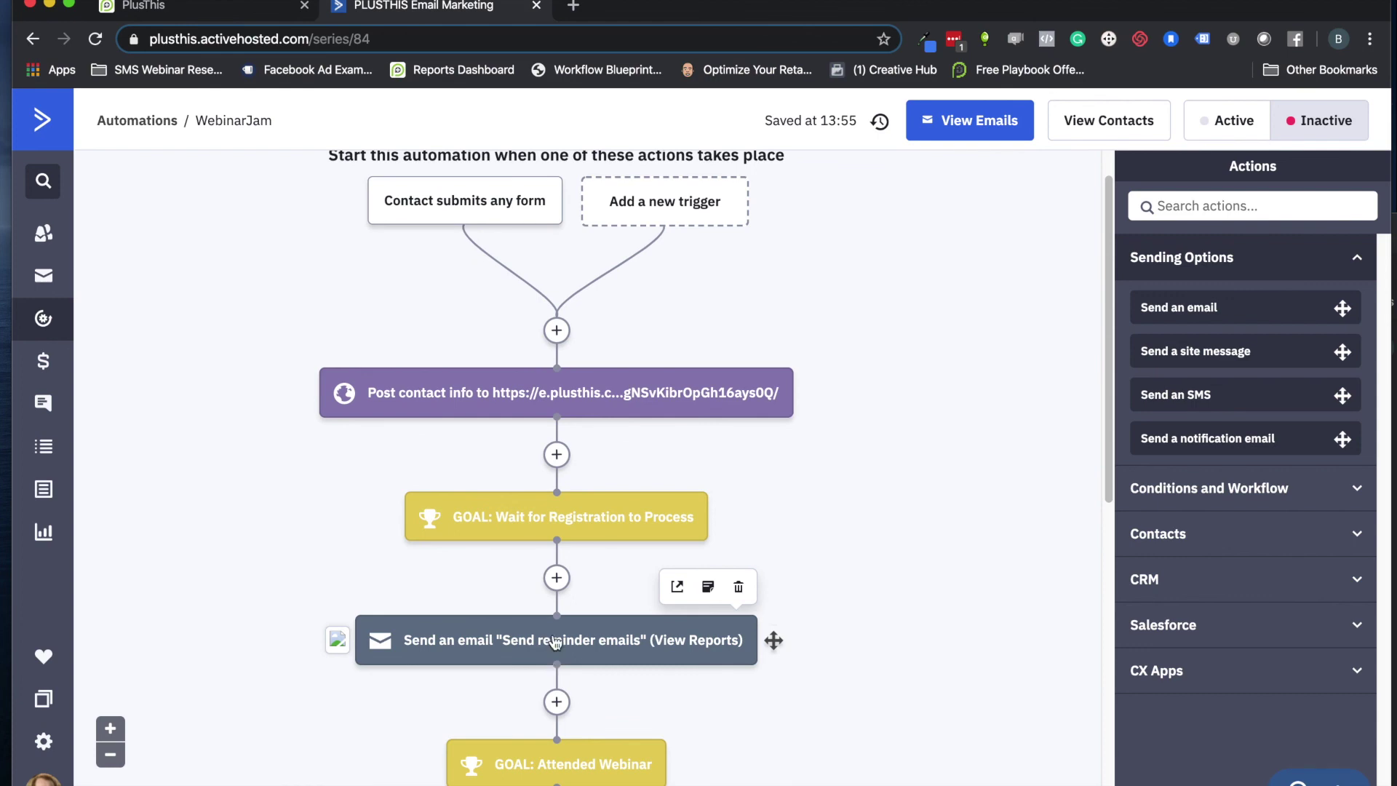
scroll(557, 584, up, 1)
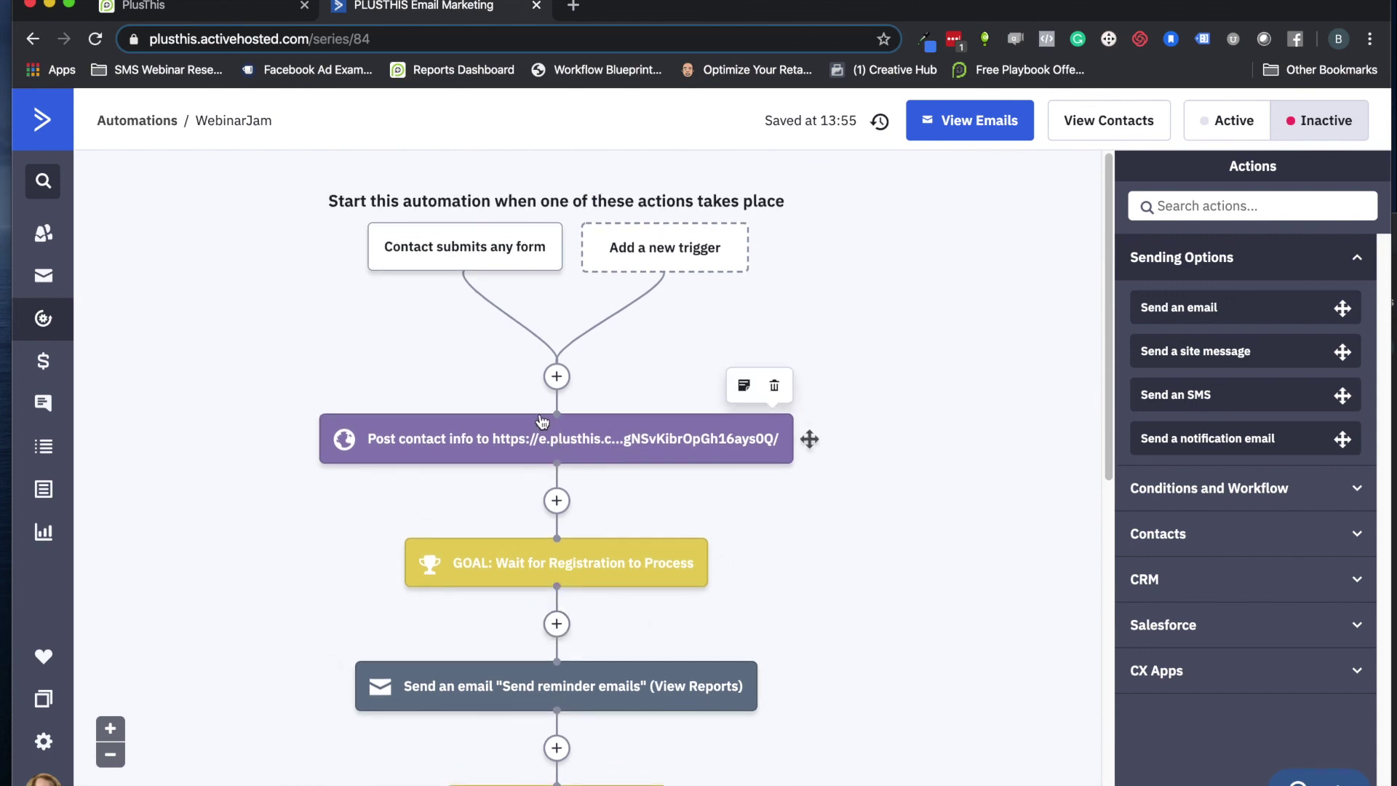
- Reopen the WebinarJam Test tool's edit page in PlusThis and show its Config and Important FAQs
click(200, 7)
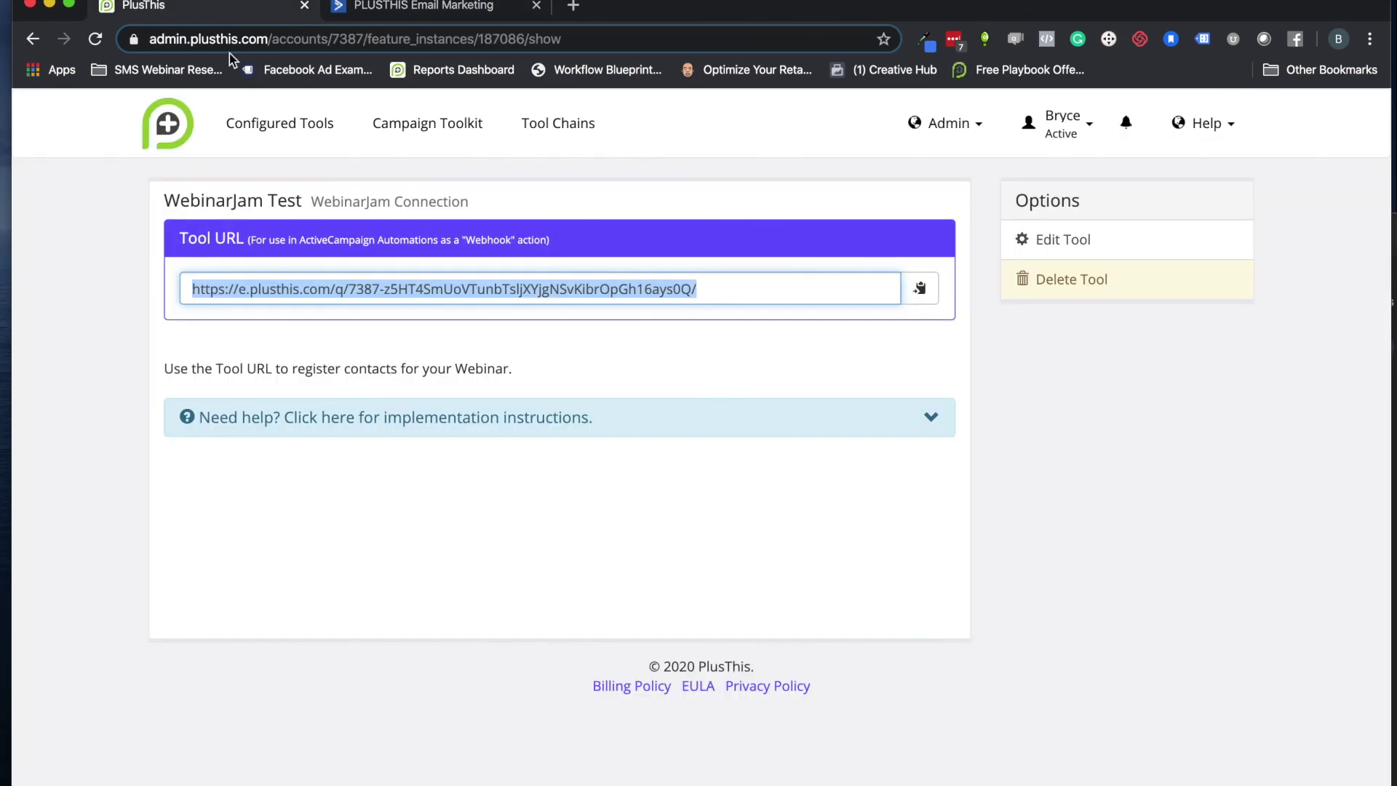
click(1064, 242)
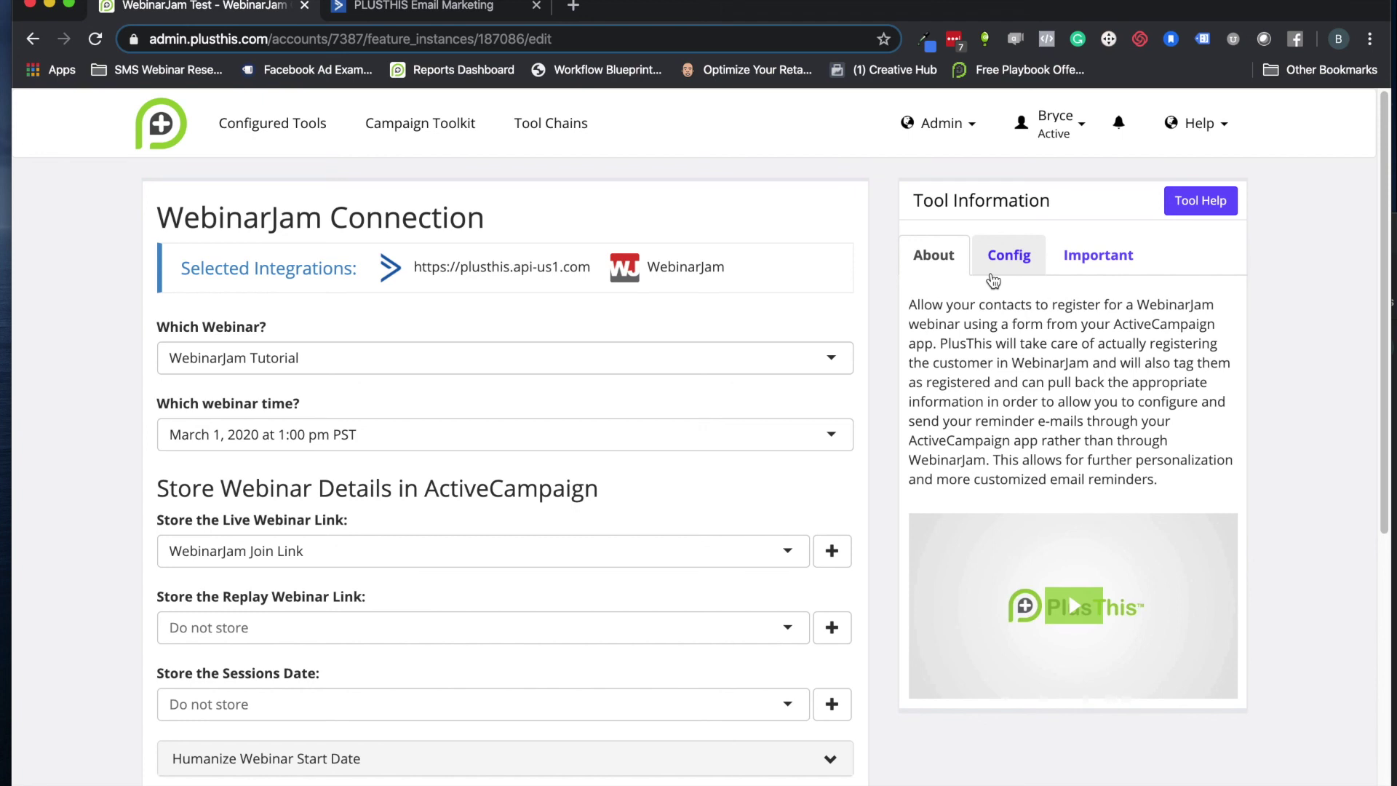
click(1002, 254)
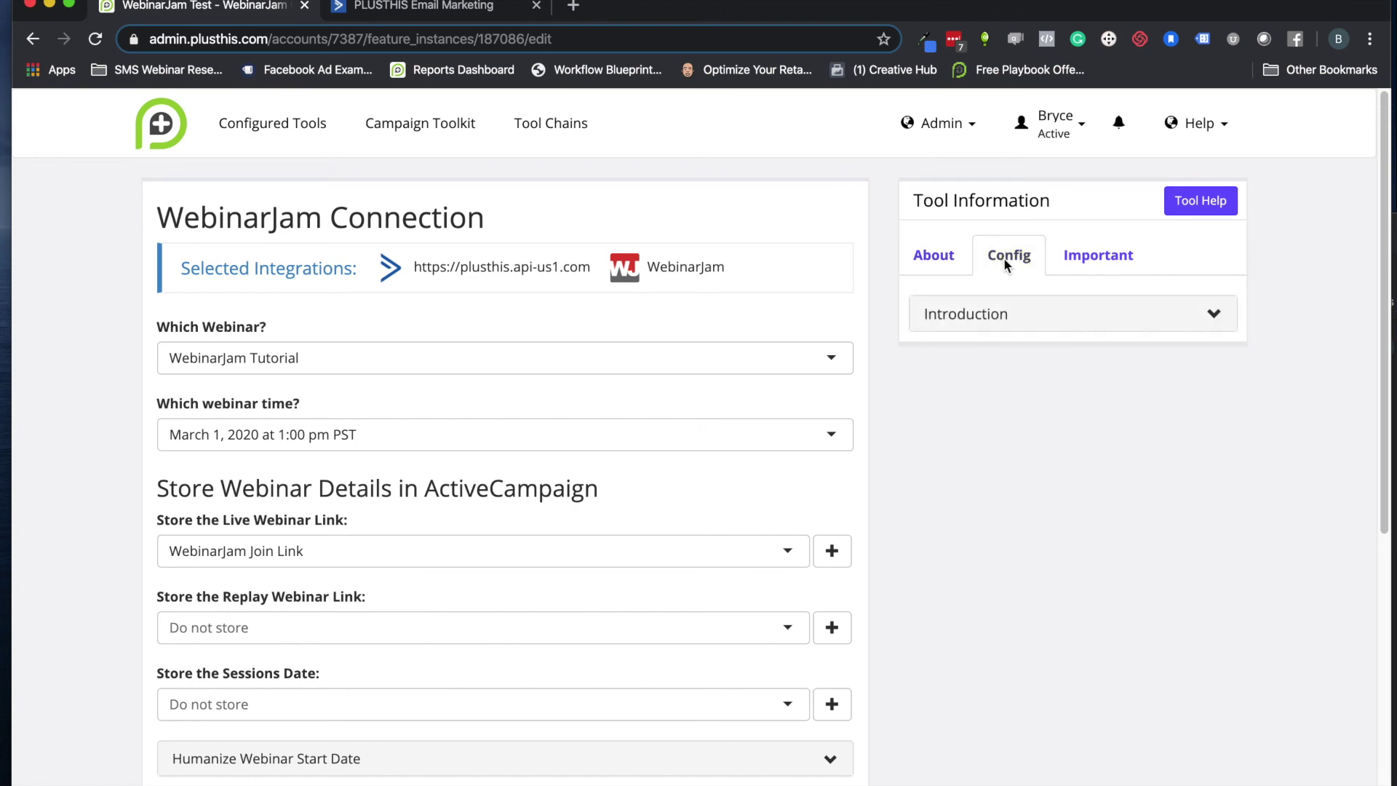
click(1086, 264)
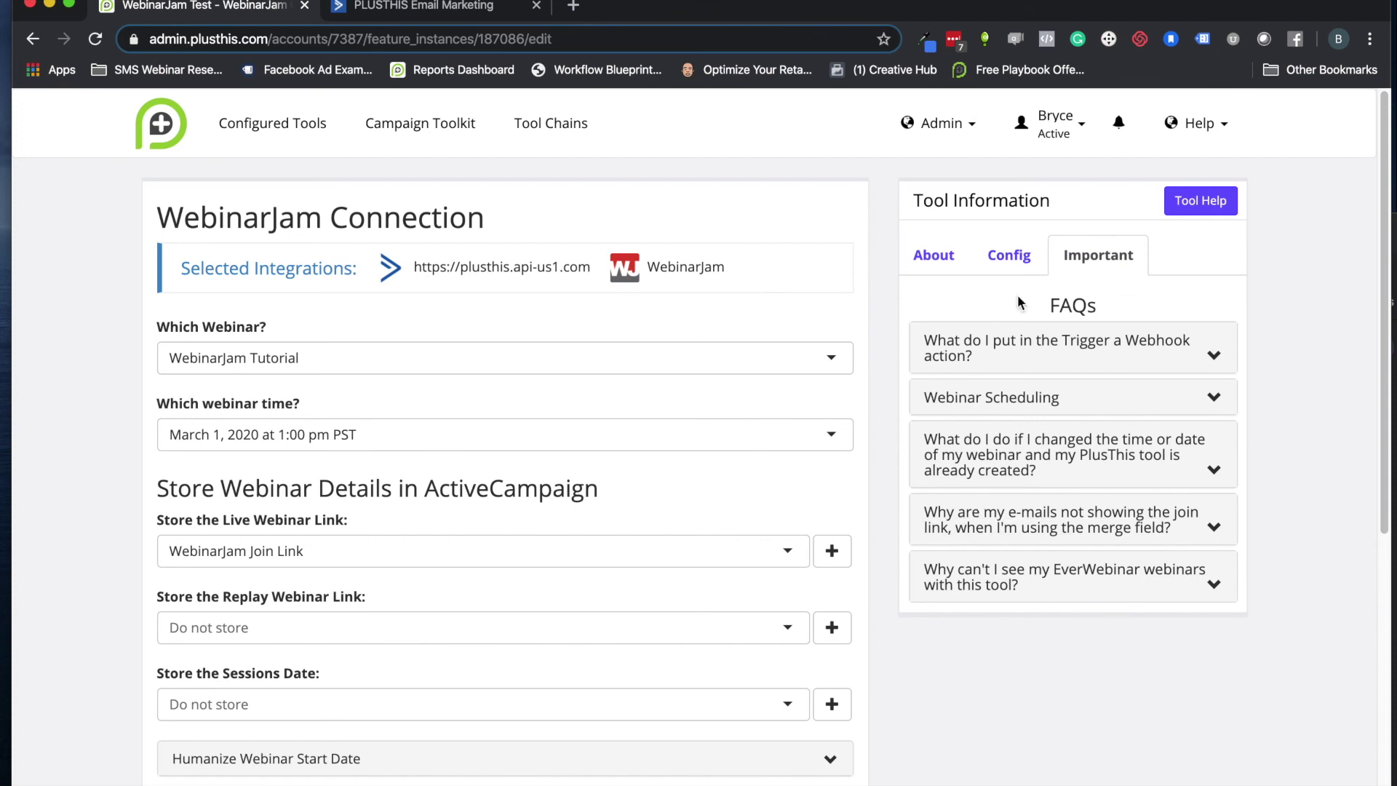